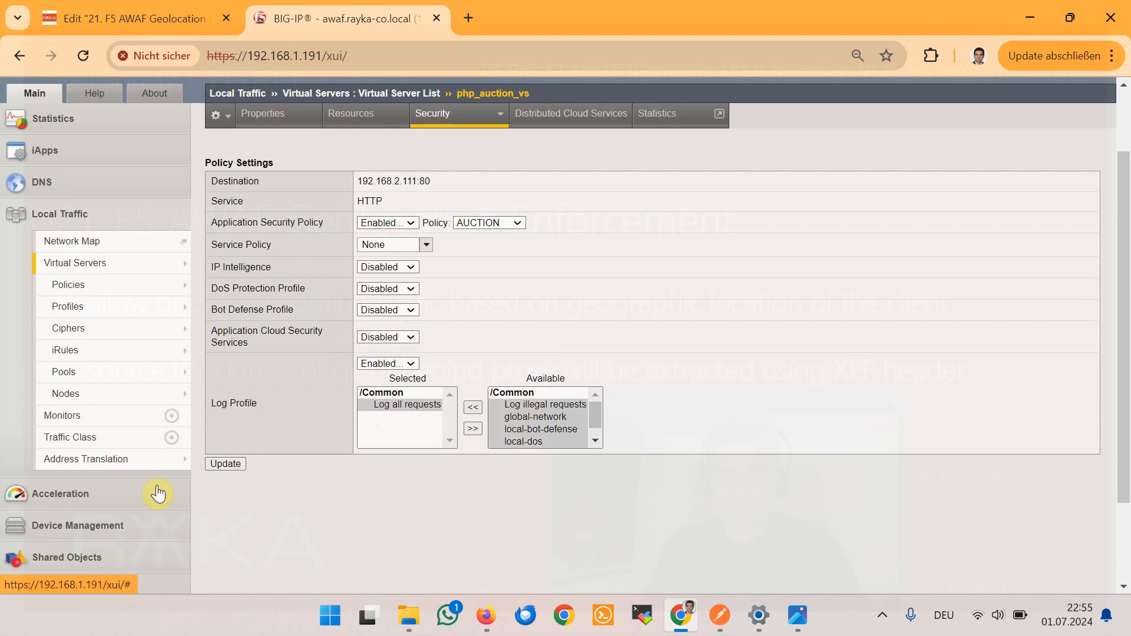
# Open the AUCTION policy from the application security policies list and review its virtual server and Learning and Blocking settings.
pyautogui.scroll(-2, 157, 494)
pyautogui.click(94, 458)
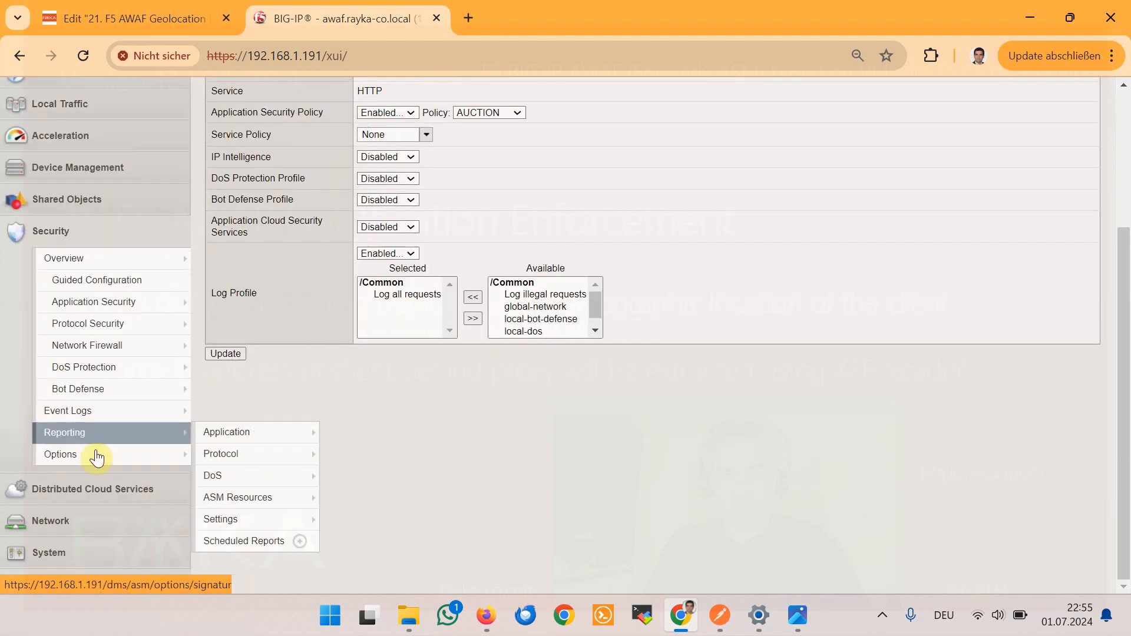
pyautogui.moveTo(144, 315)
pyautogui.moveTo(284, 311)
pyautogui.click(333, 303)
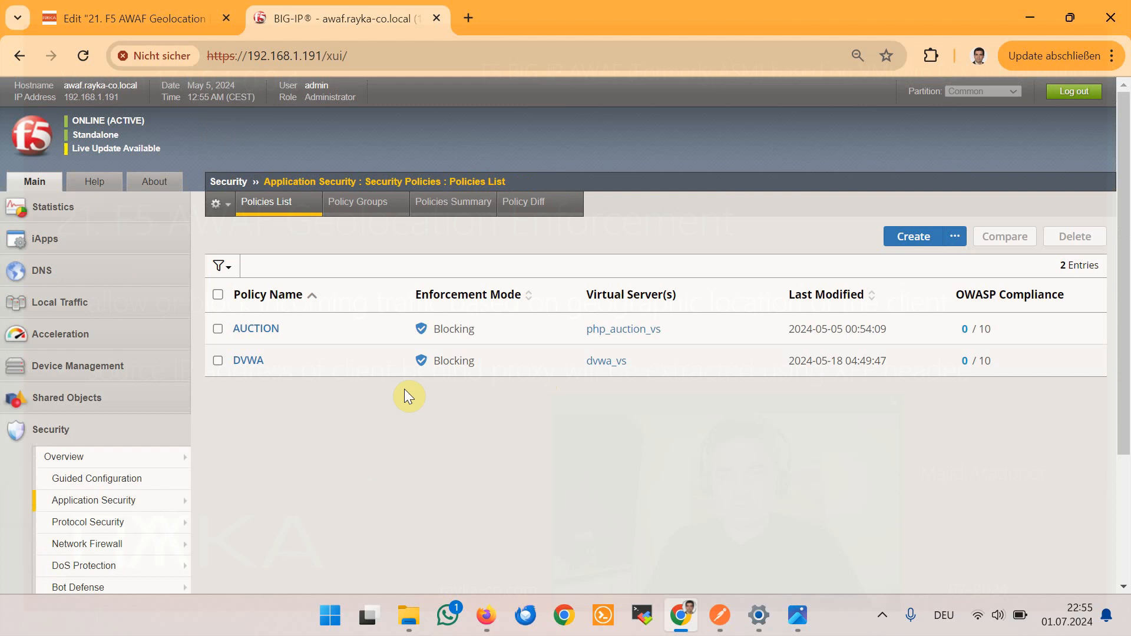
pyautogui.click(239, 329)
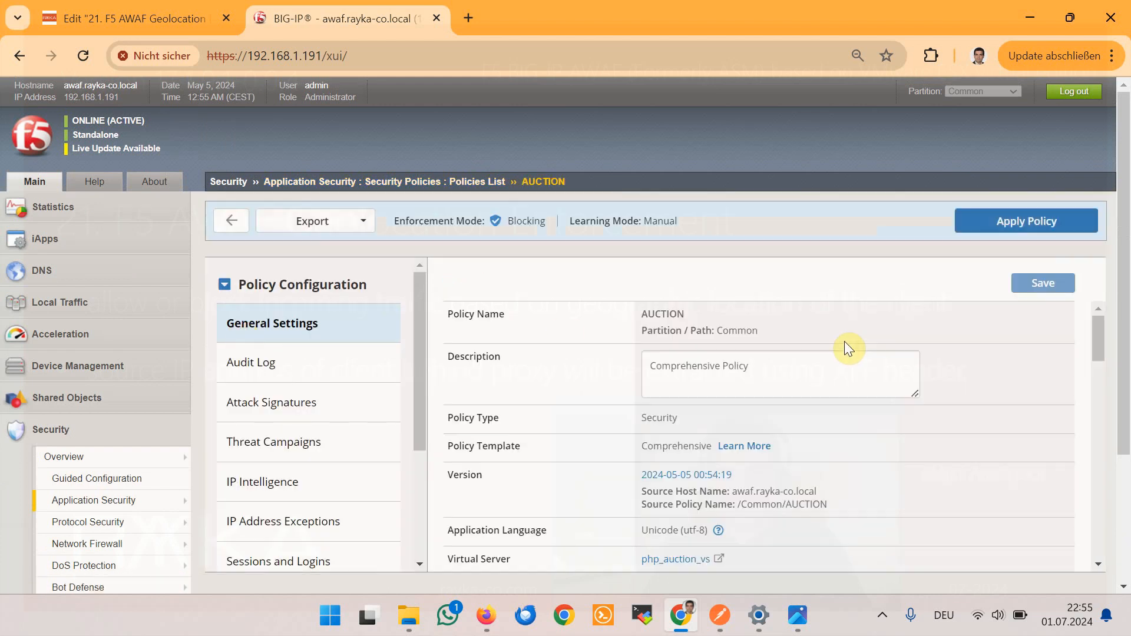
pyautogui.scroll(-3, 743, 362)
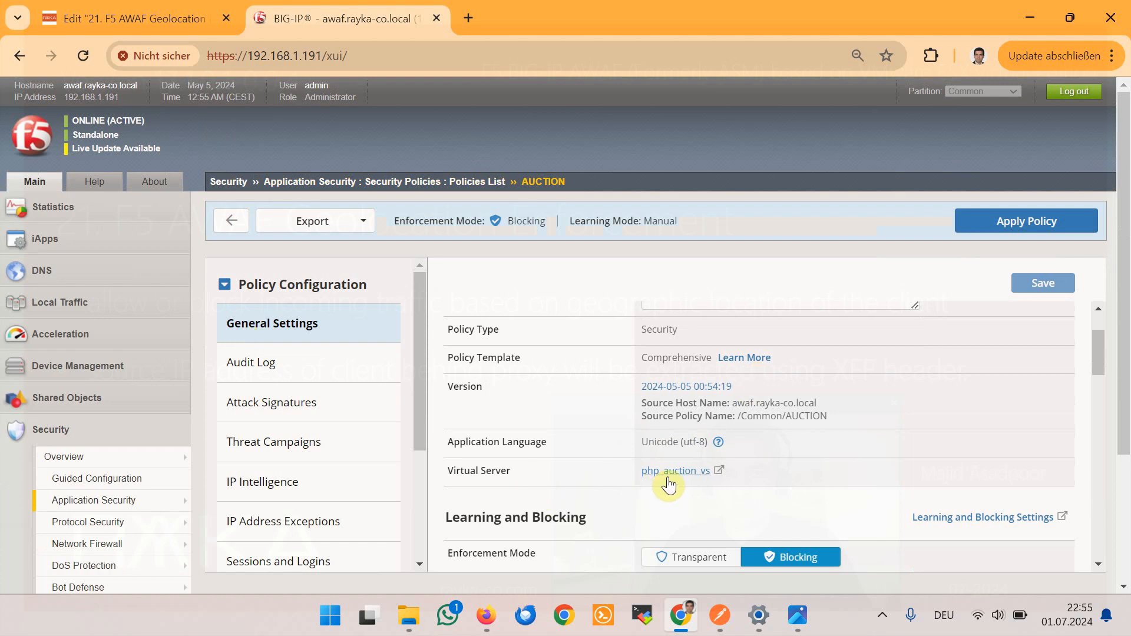
pyautogui.scroll(-5, 776, 429)
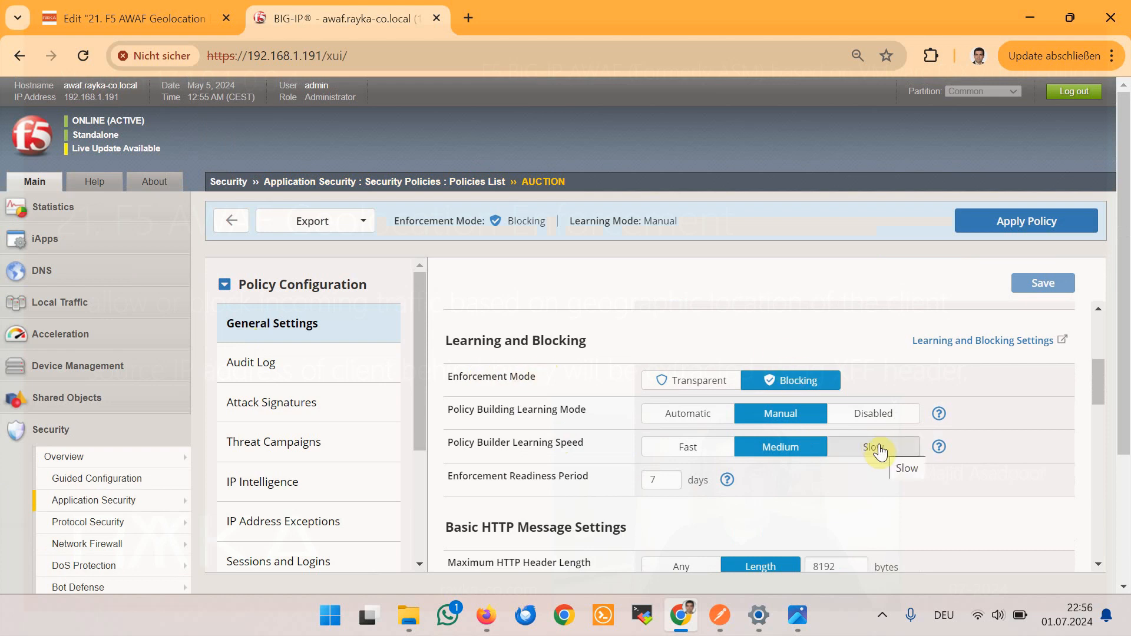
# Open the Learning and Blocking Settings of the AUCTION policy and expand IP Addresses and Geolocations.
pyautogui.moveTo(160, 502)
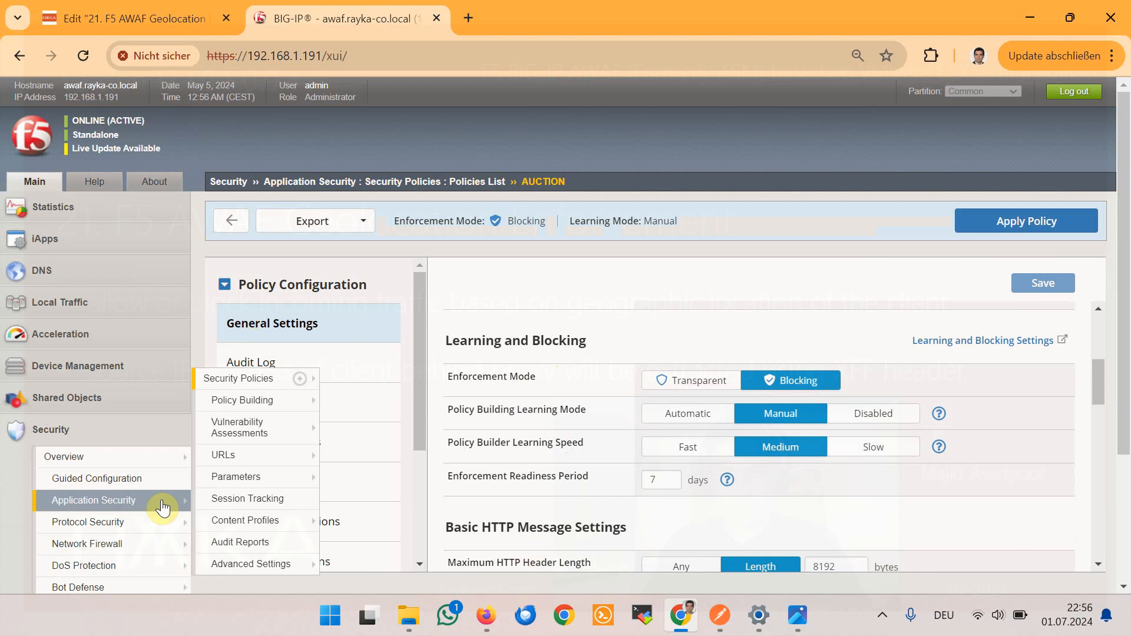
pyautogui.moveTo(289, 401)
pyautogui.click(359, 423)
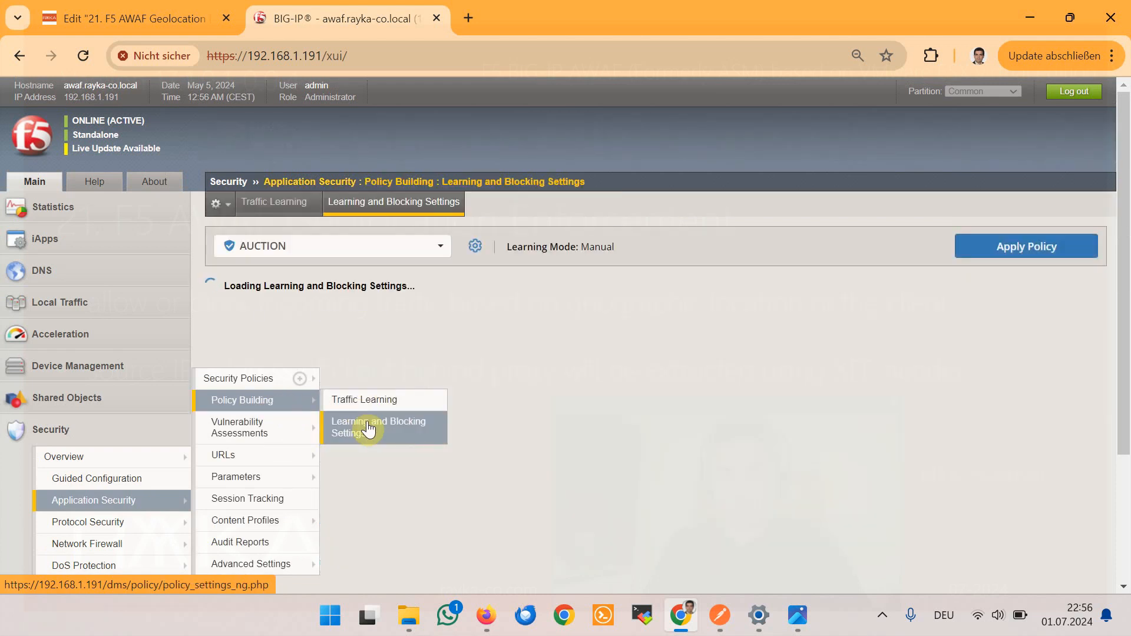
pyautogui.scroll(-3, 595, 395)
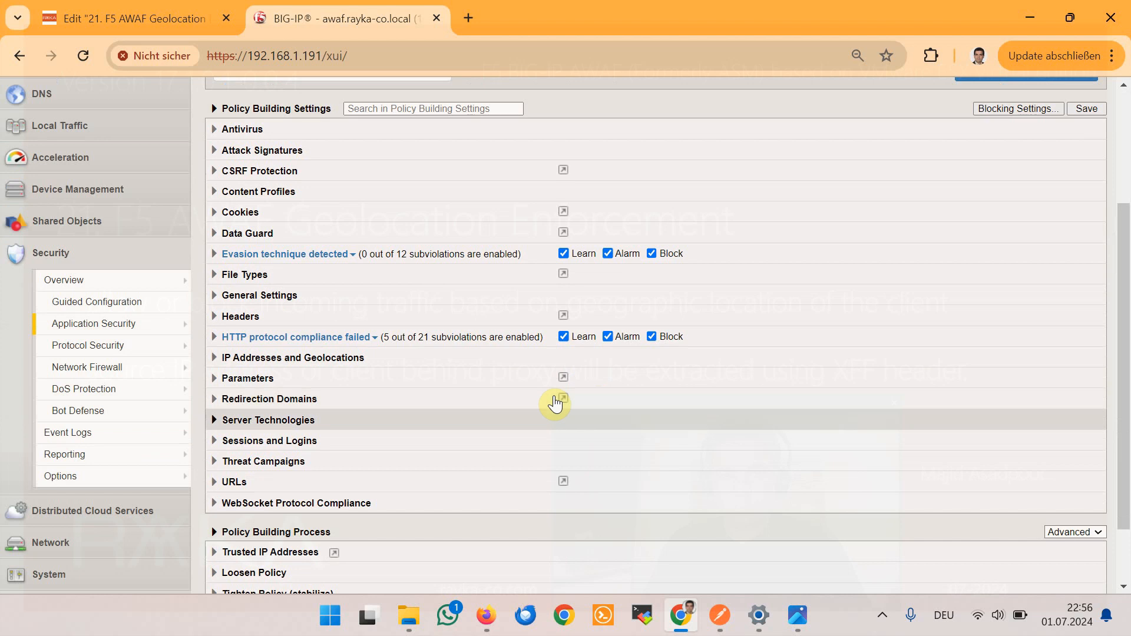
pyautogui.click(214, 359)
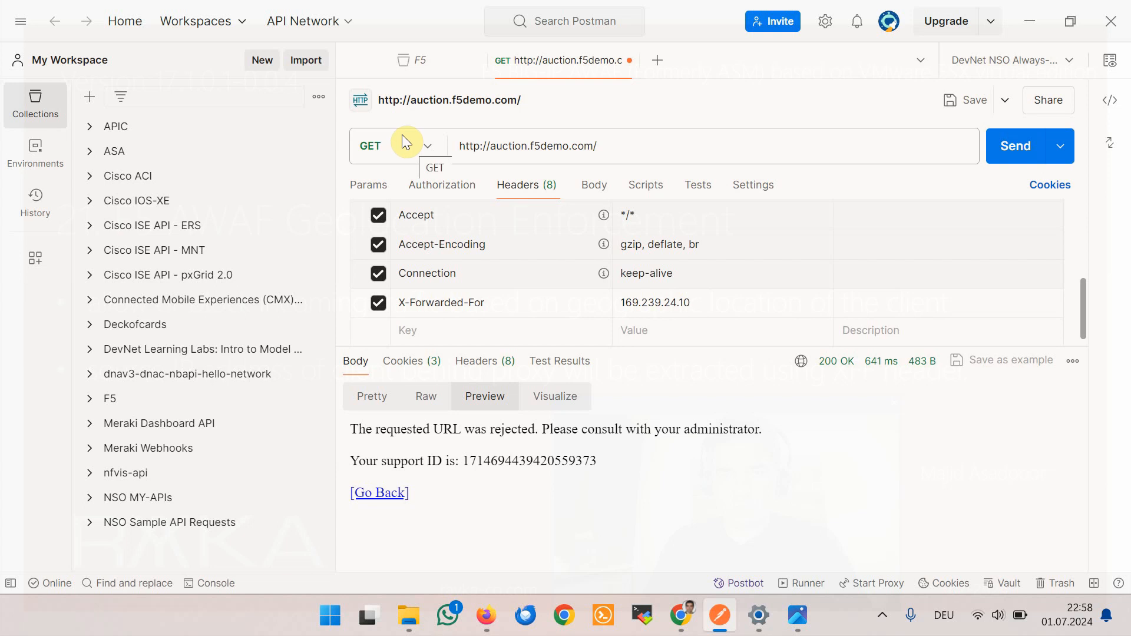
pyautogui.click(422, 147)
pyautogui.click(422, 147)
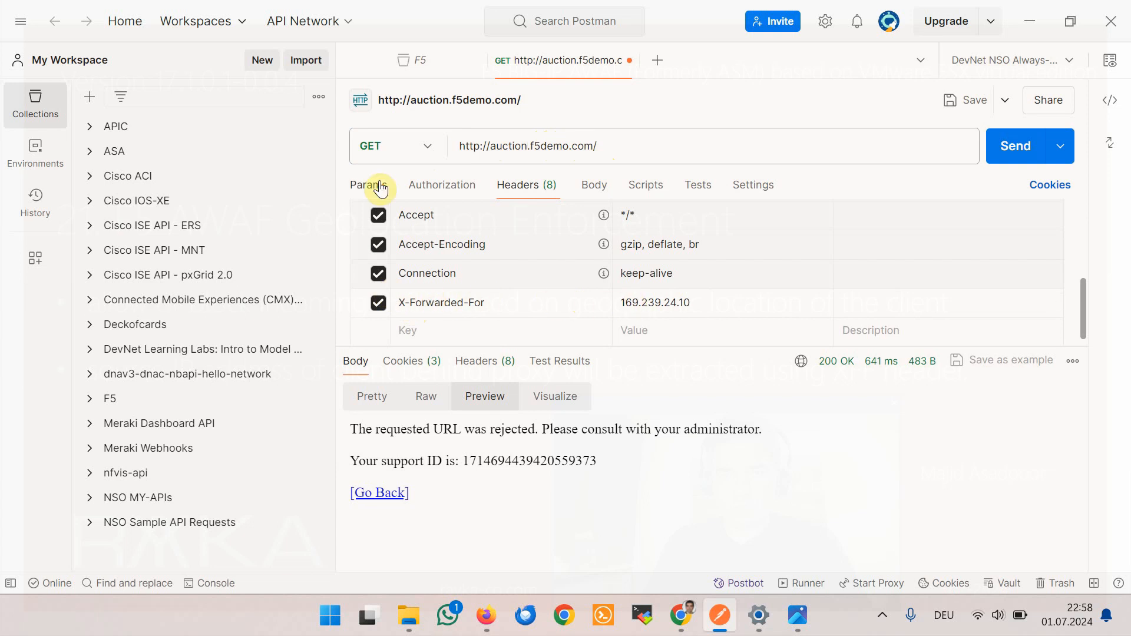
pyautogui.click(445, 185)
pyautogui.click(526, 187)
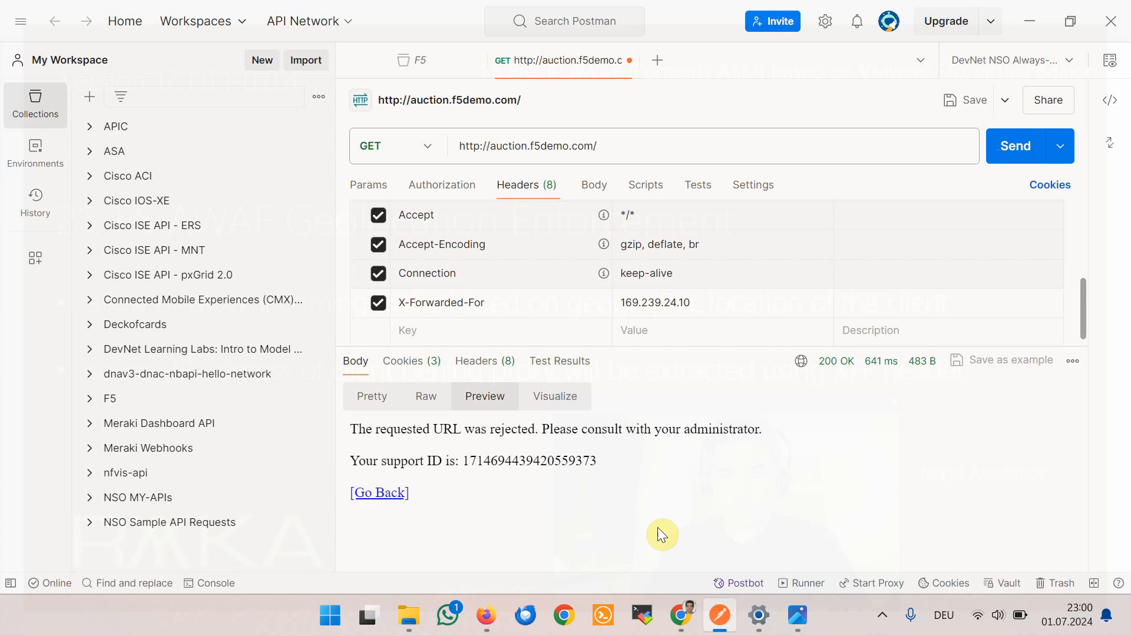
# Switch to Chrome, open IP2Location's Zimbabwe IP Address Ranges search result and start a search within that page.
pyautogui.click(681, 616)
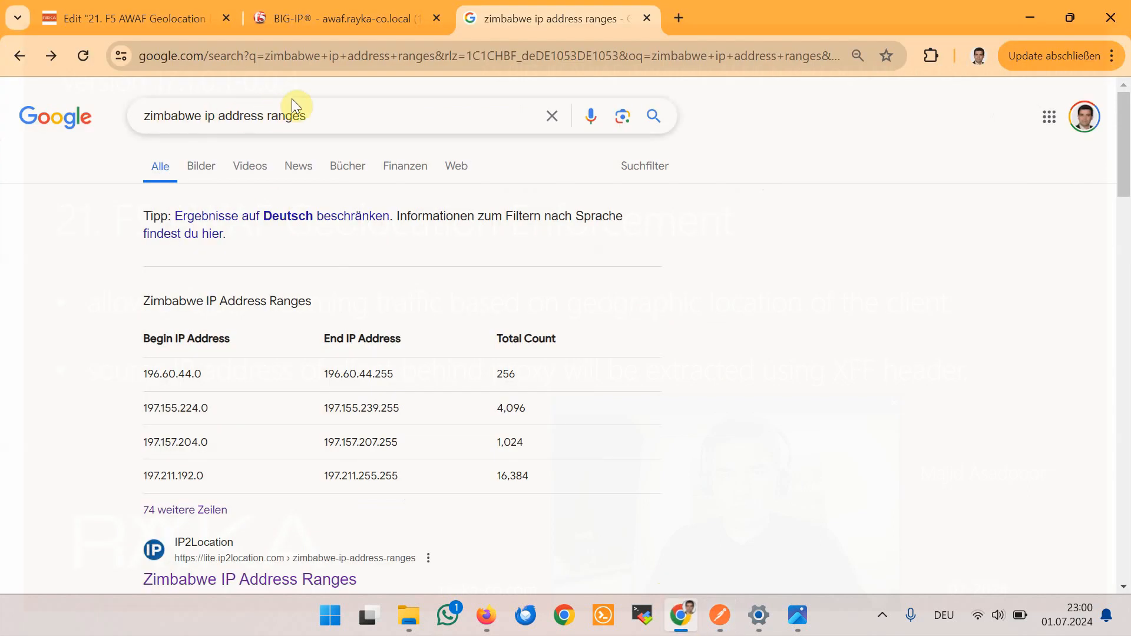
pyautogui.scroll(-3, 404, 222)
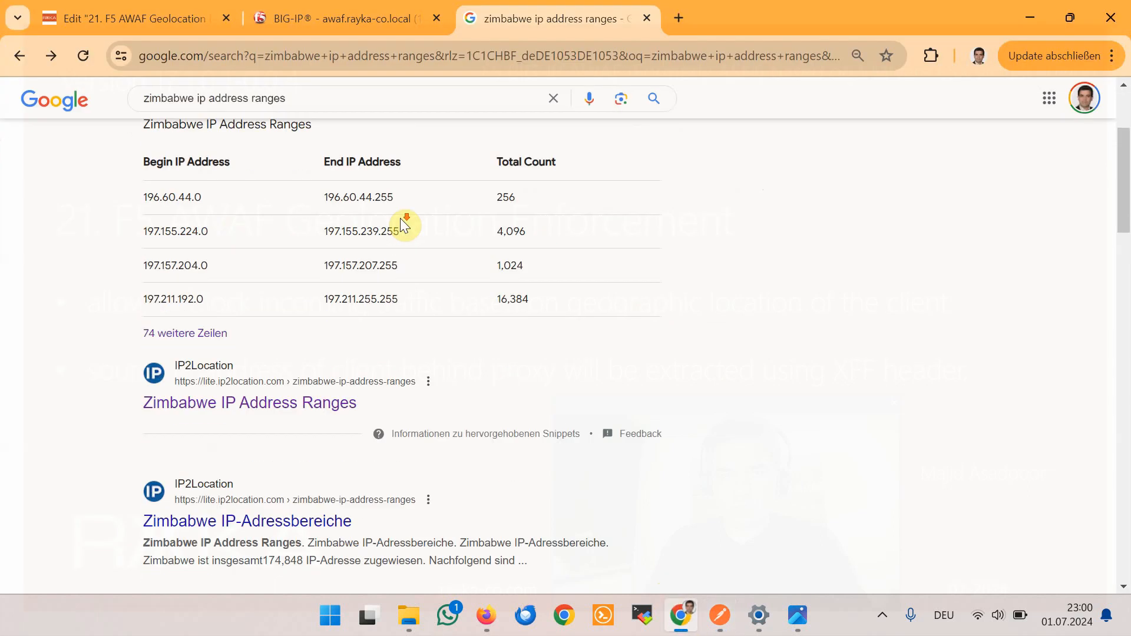
pyautogui.click(330, 417)
pyautogui.hotkey('ctrl', 'f')
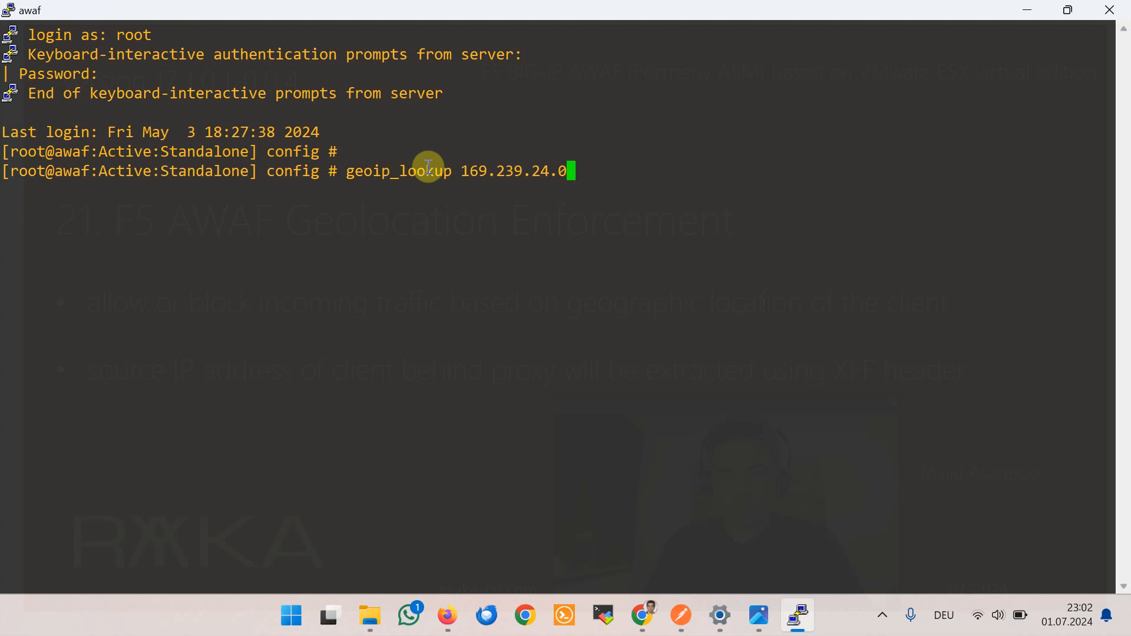
# Run geoip_lookup 169.239.24.0 in the BIG-IP terminal and check the record's IP and country name.
pyautogui.press('Return')
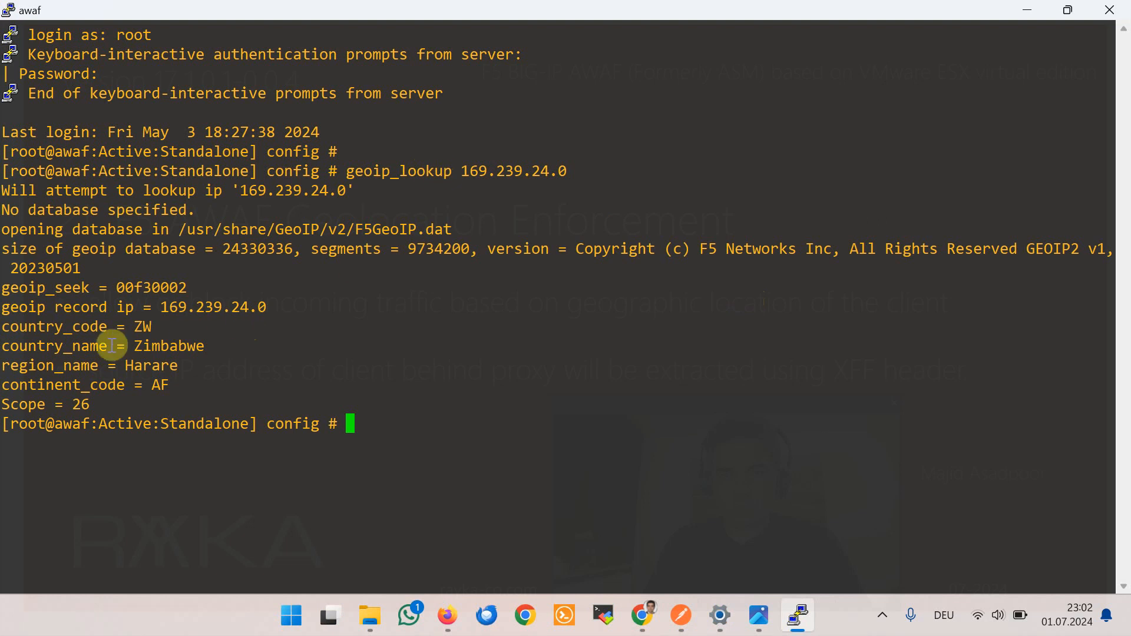
pyautogui.moveTo(161, 307); pyautogui.dragTo(255, 301)
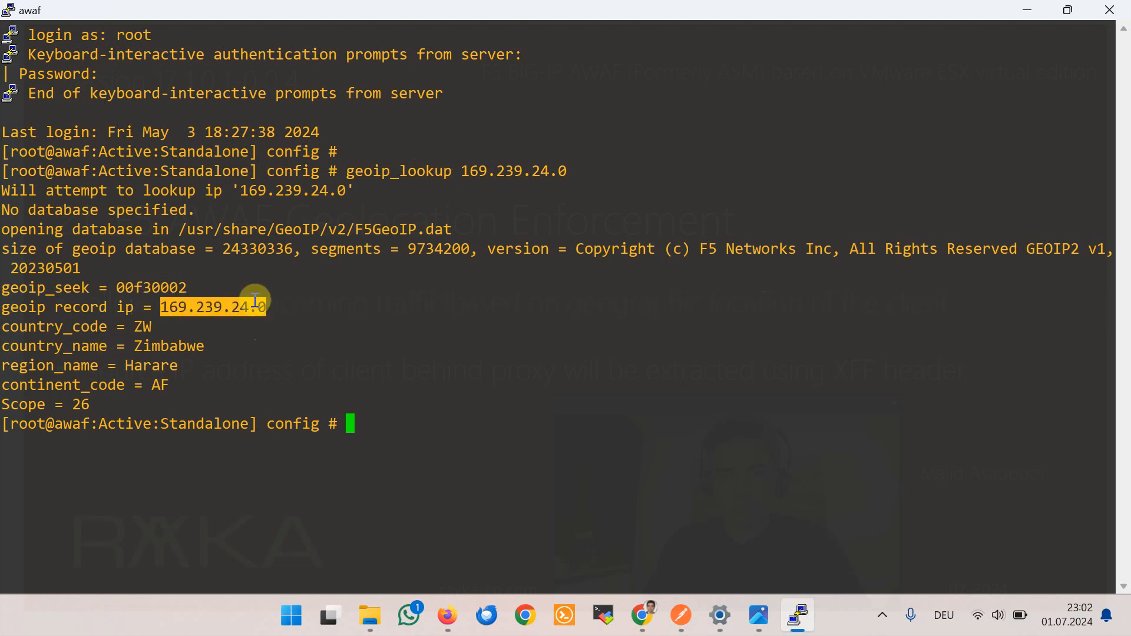
pyautogui.moveTo(125, 346); pyautogui.dragTo(198, 334)
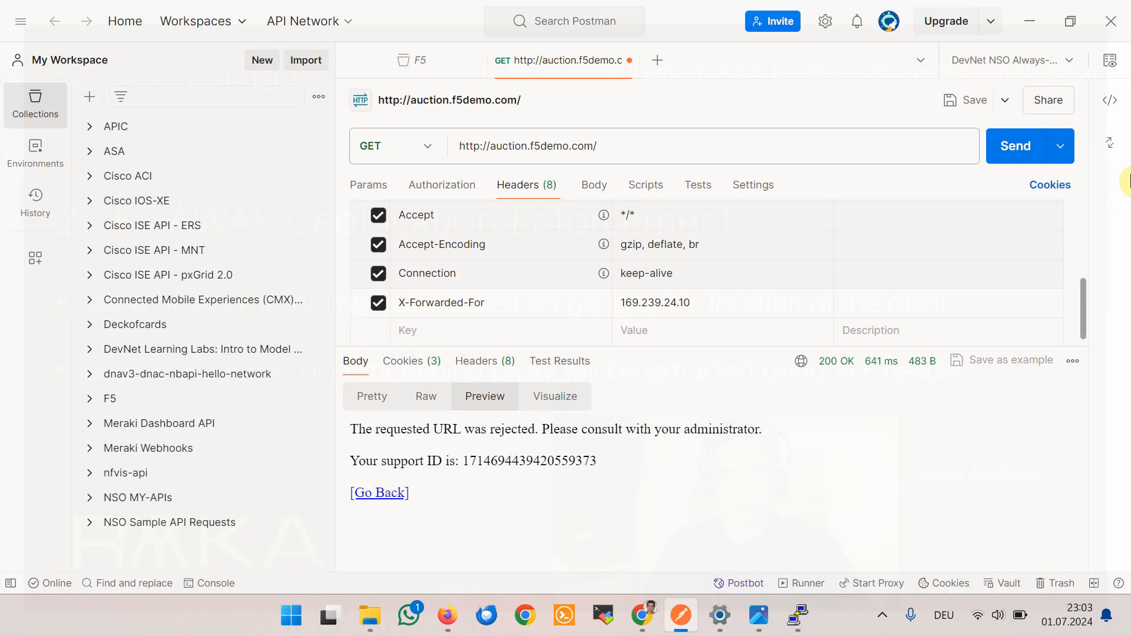
# Send the Postman GET request with X-Forwarded-For 169.239.24.10 and look through the response preview.
pyautogui.click(1010, 147)
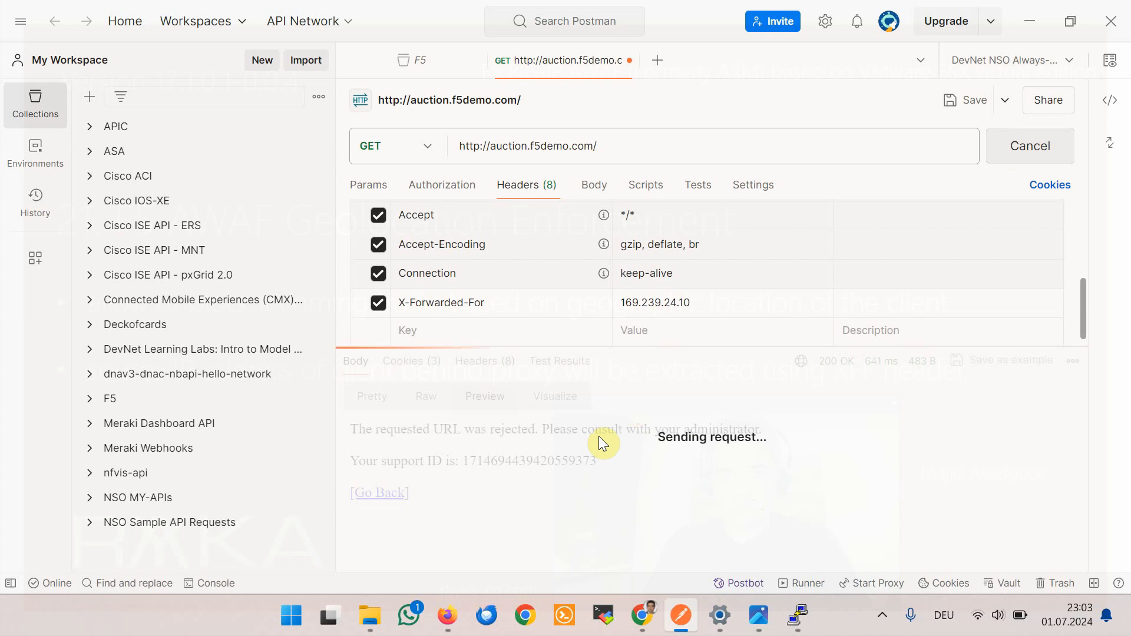
pyautogui.scroll(-3, 643, 523)
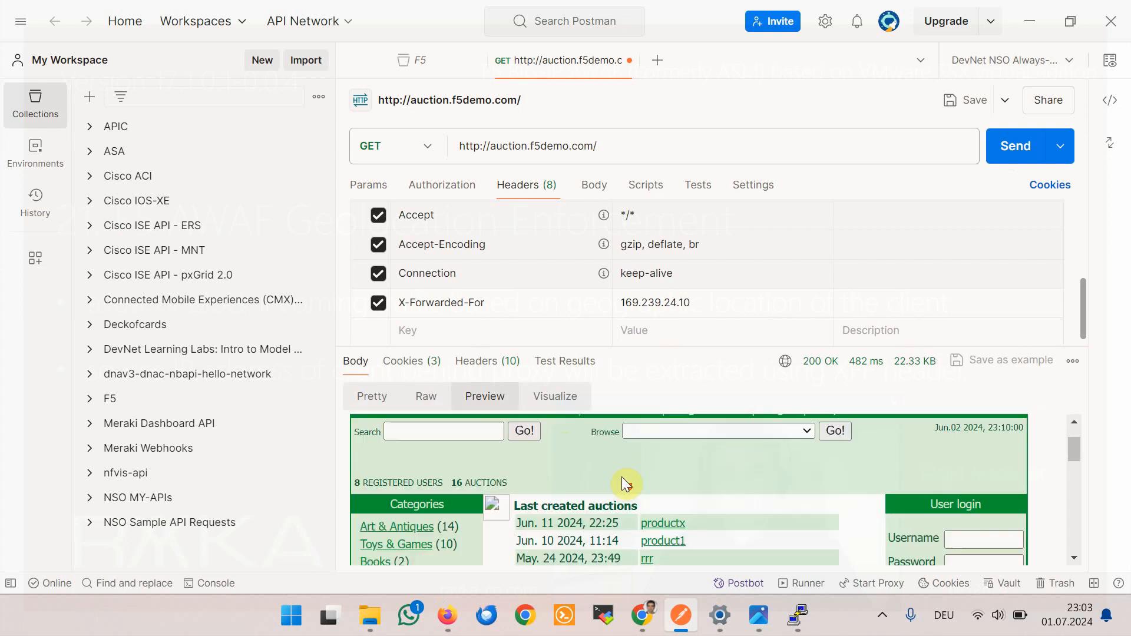
pyautogui.scroll(3, 677, 497)
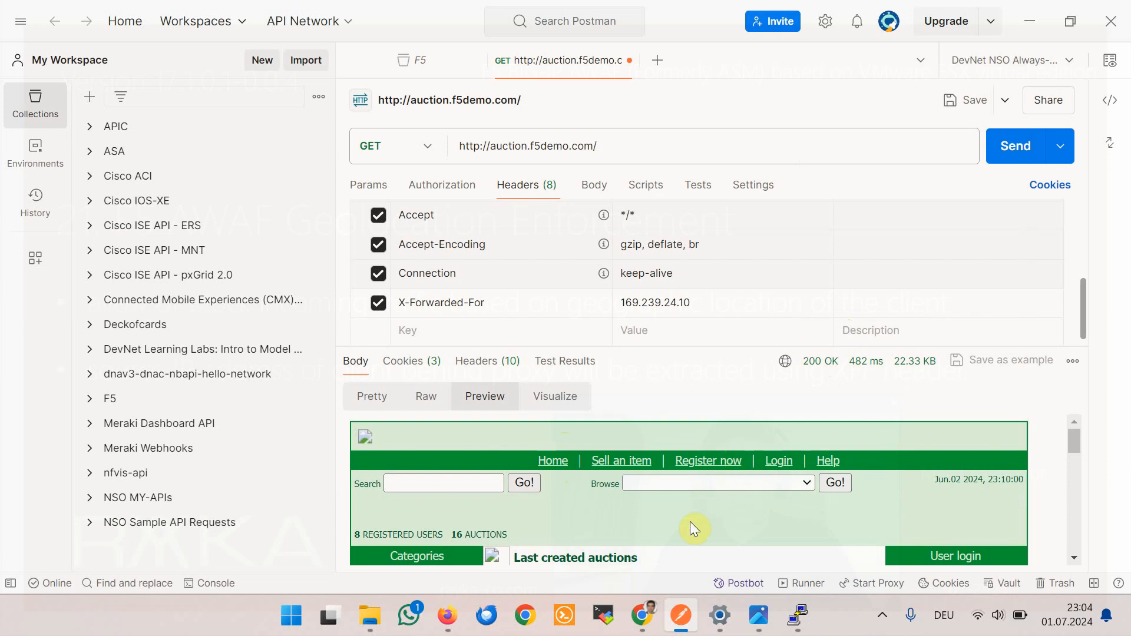
# Switch to BIG-IP in Chrome and open the application requests event log.
pyautogui.click(643, 613)
pyautogui.scroll(-5, 177, 516)
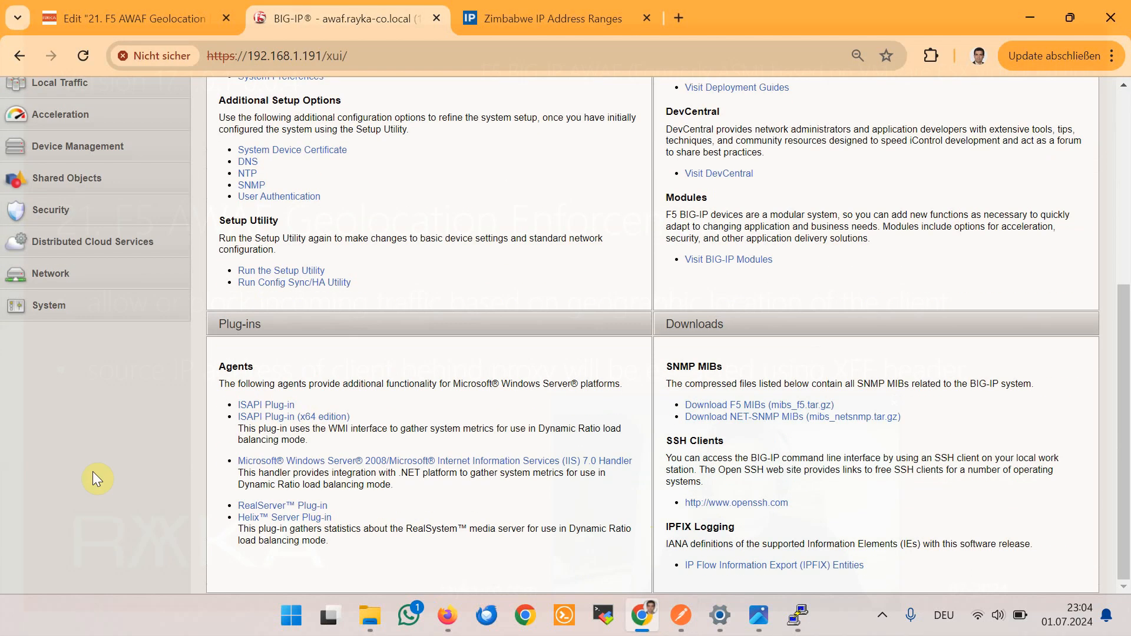
pyautogui.click(76, 210)
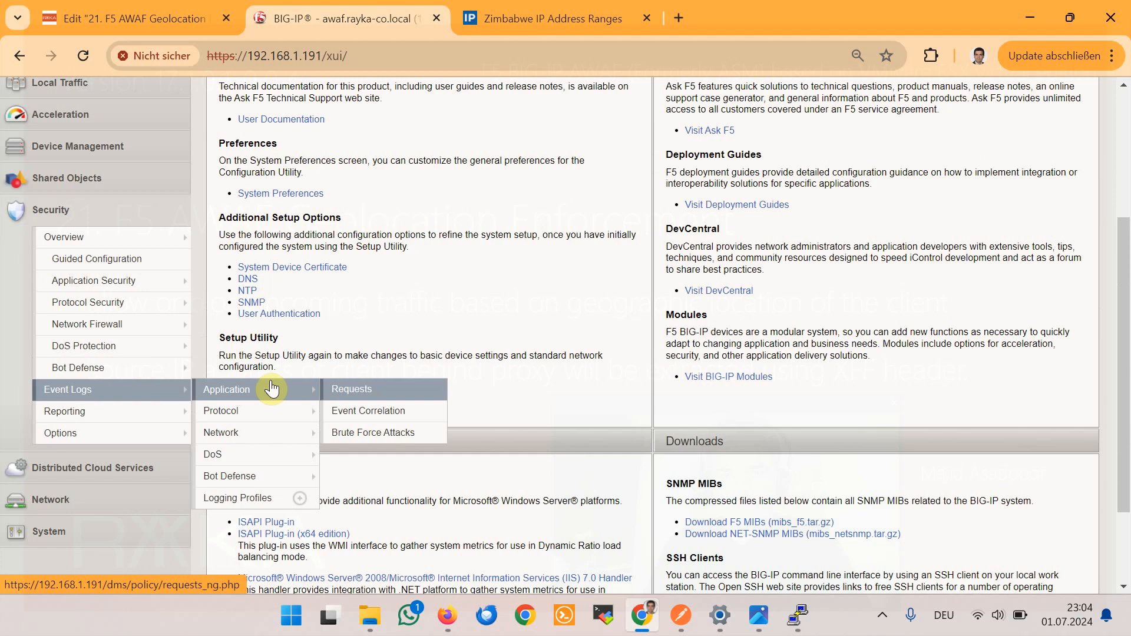
pyautogui.click(352, 386)
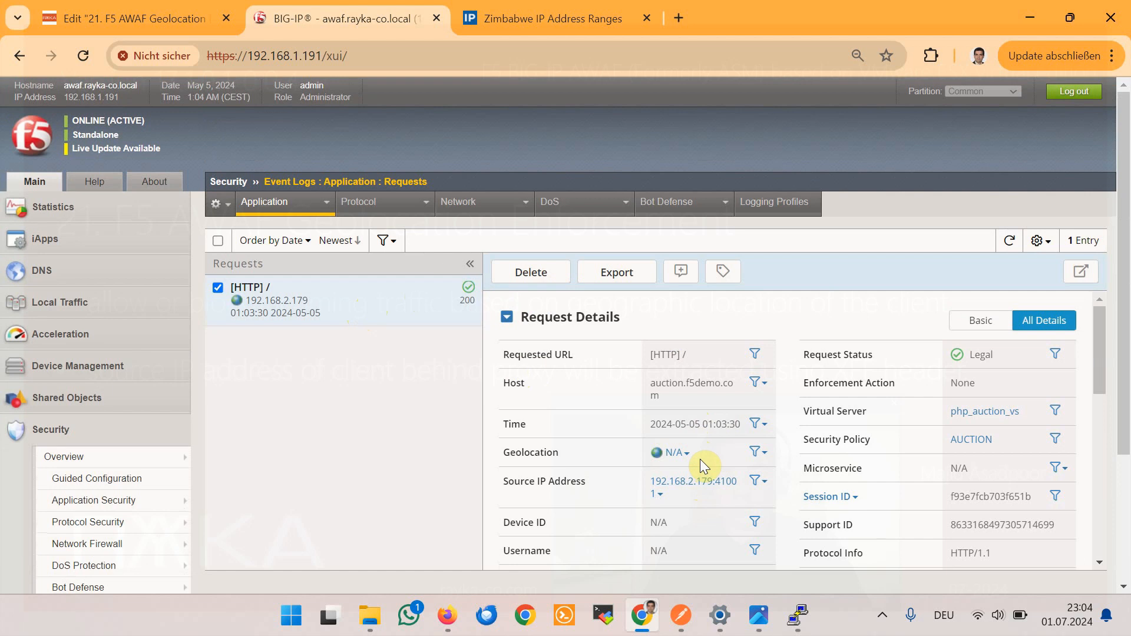
# Examine the logged request's details, including its source IP fields and the X-Forwarded-For line in the original request.
pyautogui.scroll(-6, 700, 465)
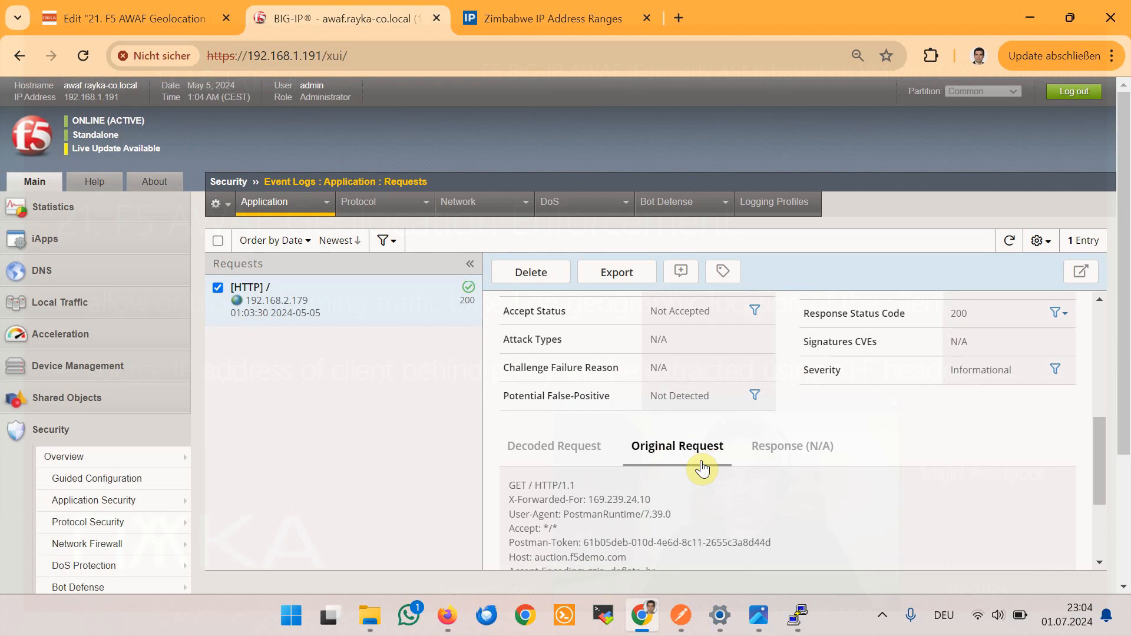
pyautogui.scroll(-2, 717, 472)
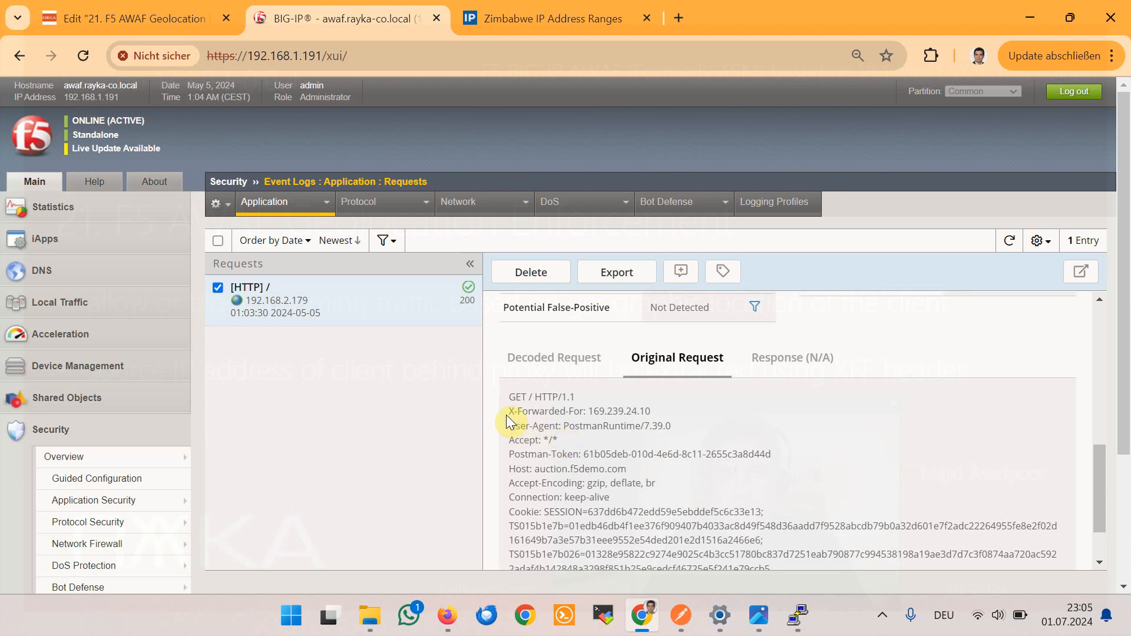
pyautogui.moveTo(524, 405); pyautogui.dragTo(641, 401)
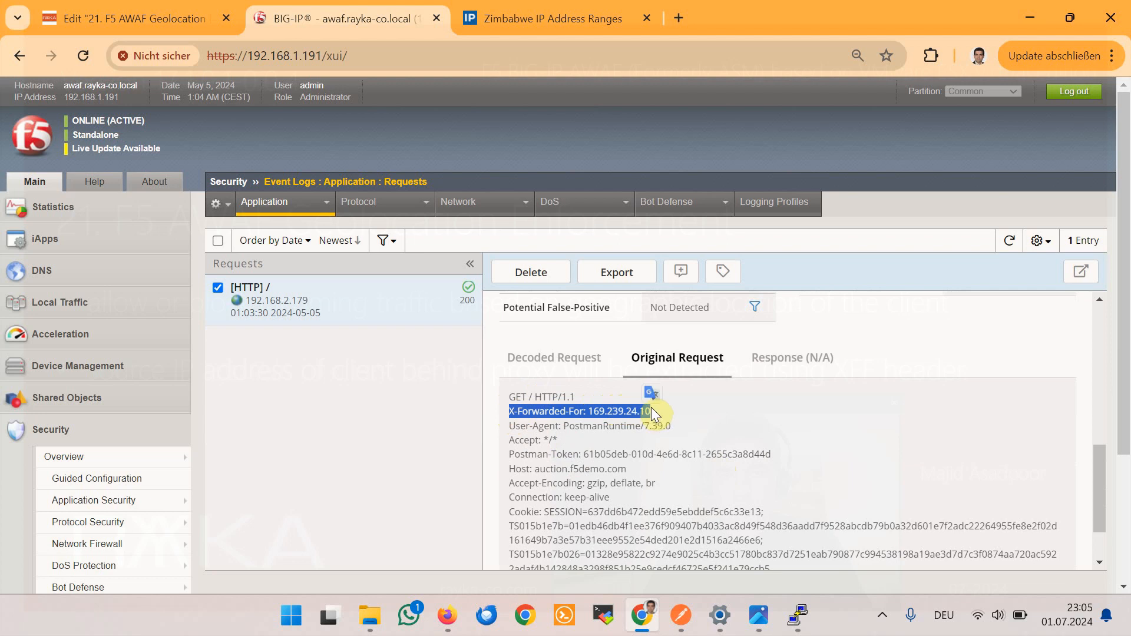
pyautogui.scroll(5, 637, 349)
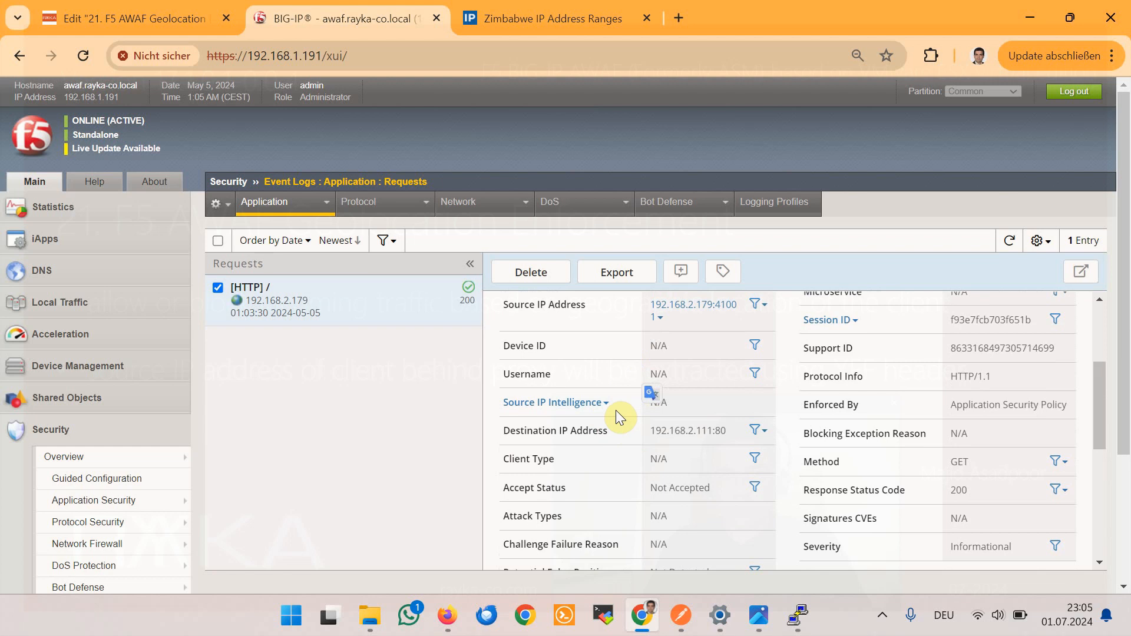
pyautogui.click(617, 409)
# Return to the application security policies list and open the AUCTION policy.
pyautogui.scroll(-3, 235, 500)
pyautogui.moveTo(134, 353)
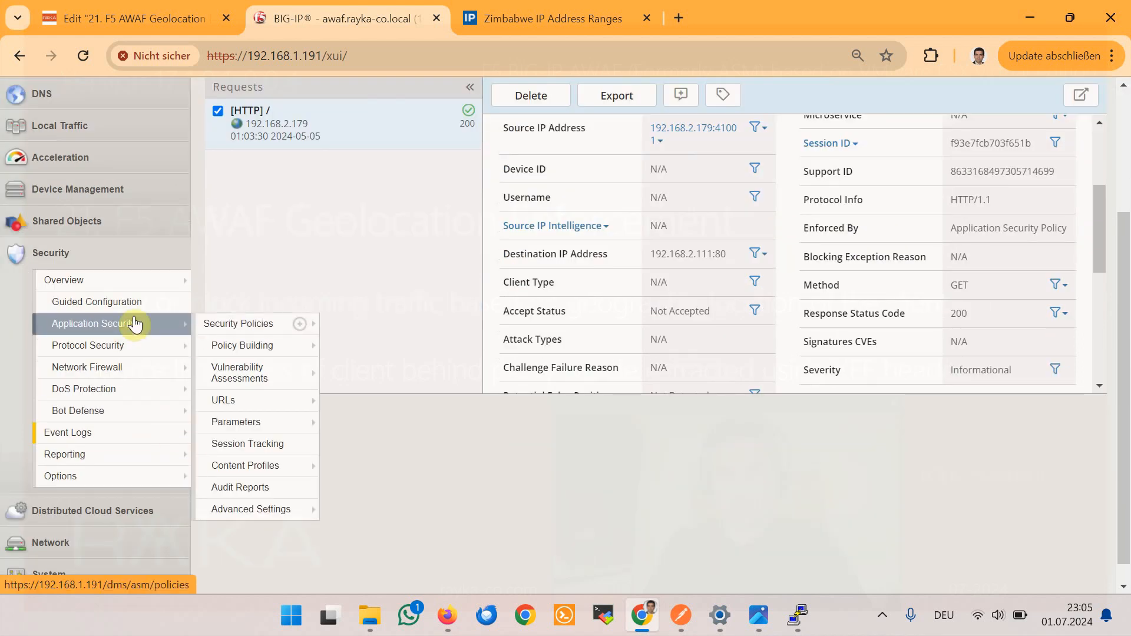
pyautogui.moveTo(174, 325)
pyautogui.moveTo(300, 325)
pyautogui.click(353, 325)
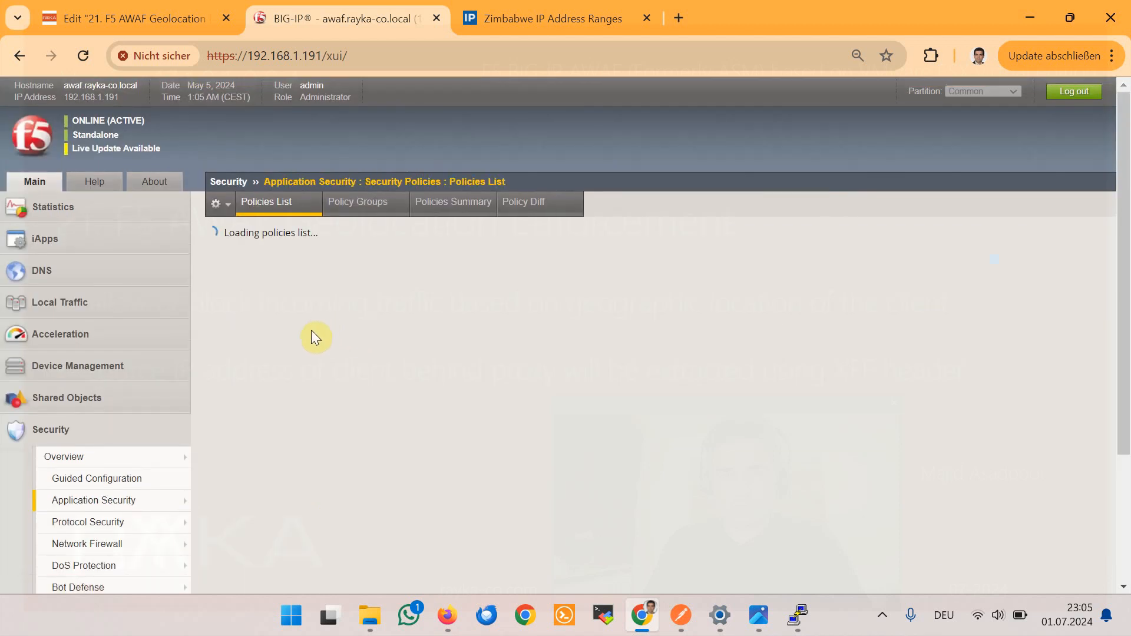
pyautogui.click(271, 332)
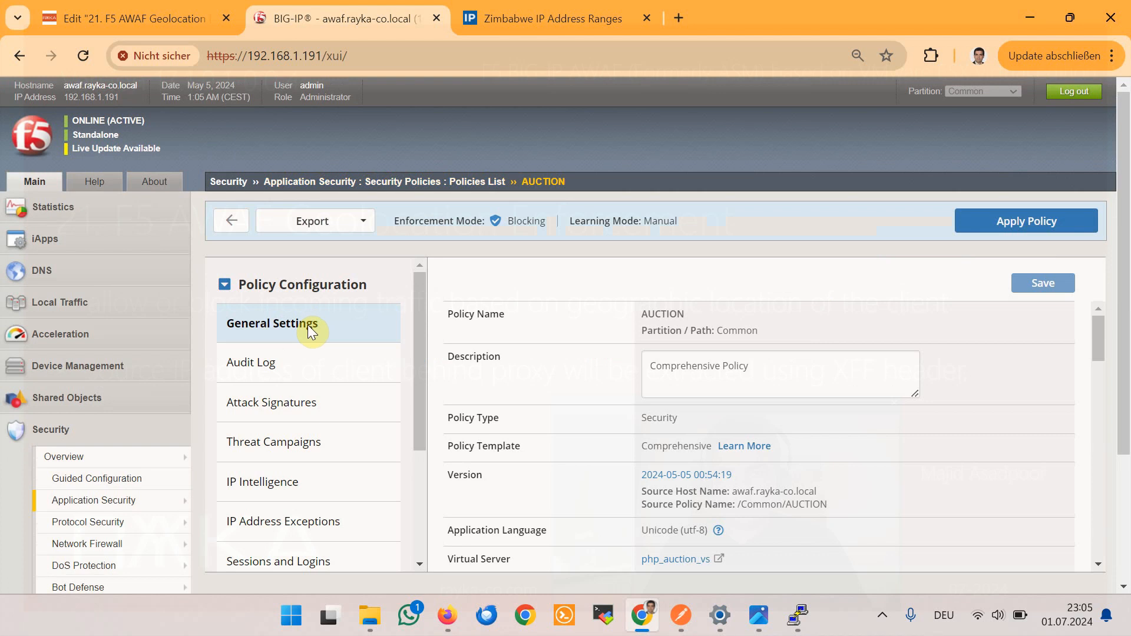
# Enable Trust XFF Header in the AUCTION policy's general settings and bring up the Geolocation Enforcement lists.
pyautogui.scroll(-6, 775, 426)
pyautogui.scroll(-1, 775, 425)
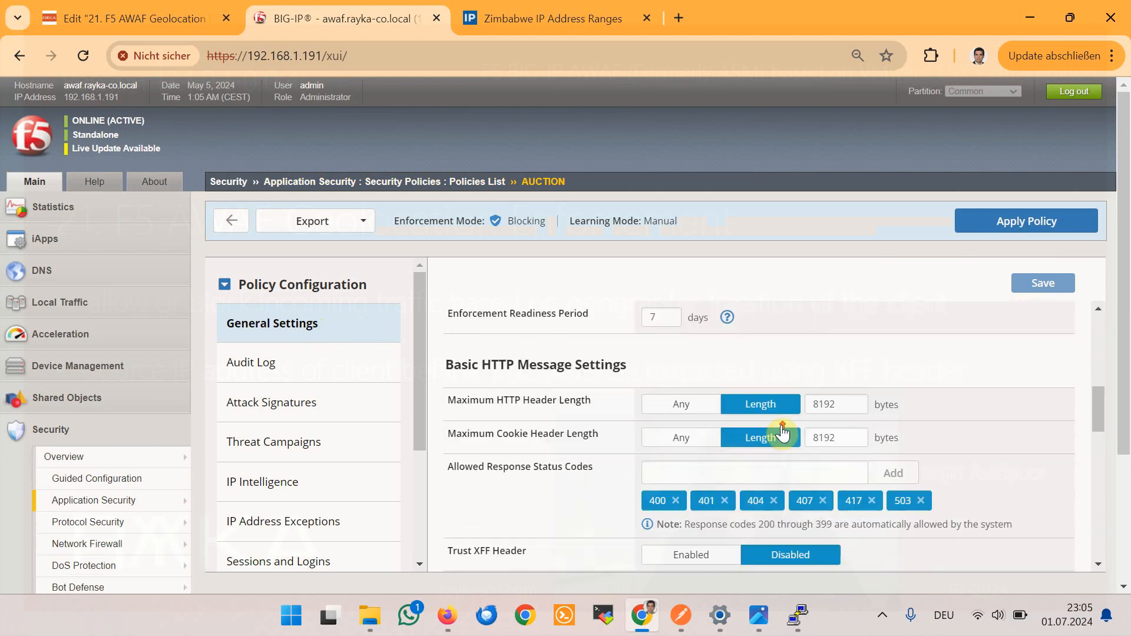
pyautogui.scroll(3, 776, 425)
pyautogui.scroll(-6, 775, 425)
pyautogui.scroll(-3, 775, 426)
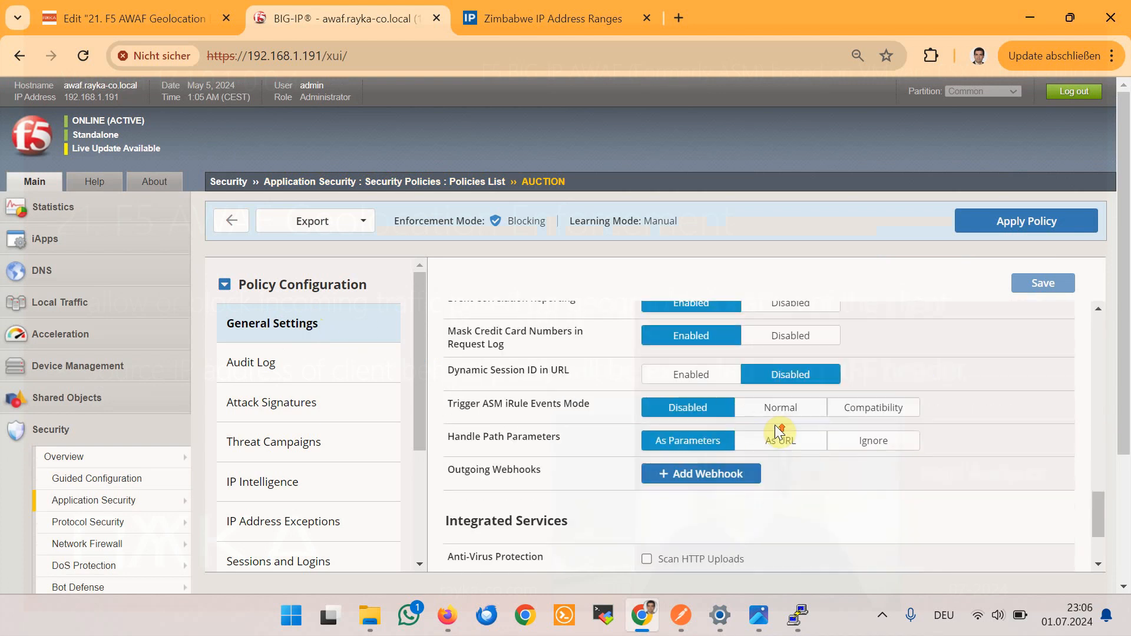
pyautogui.scroll(5, 775, 425)
pyautogui.moveTo(456, 358); pyautogui.dragTo(505, 350)
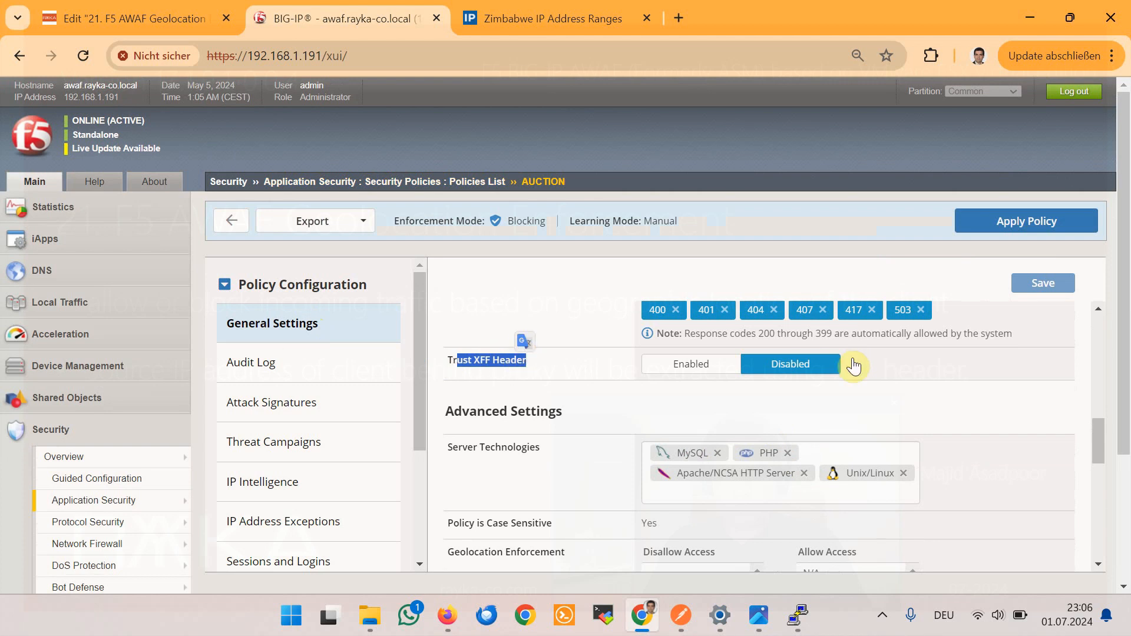
pyautogui.click(728, 371)
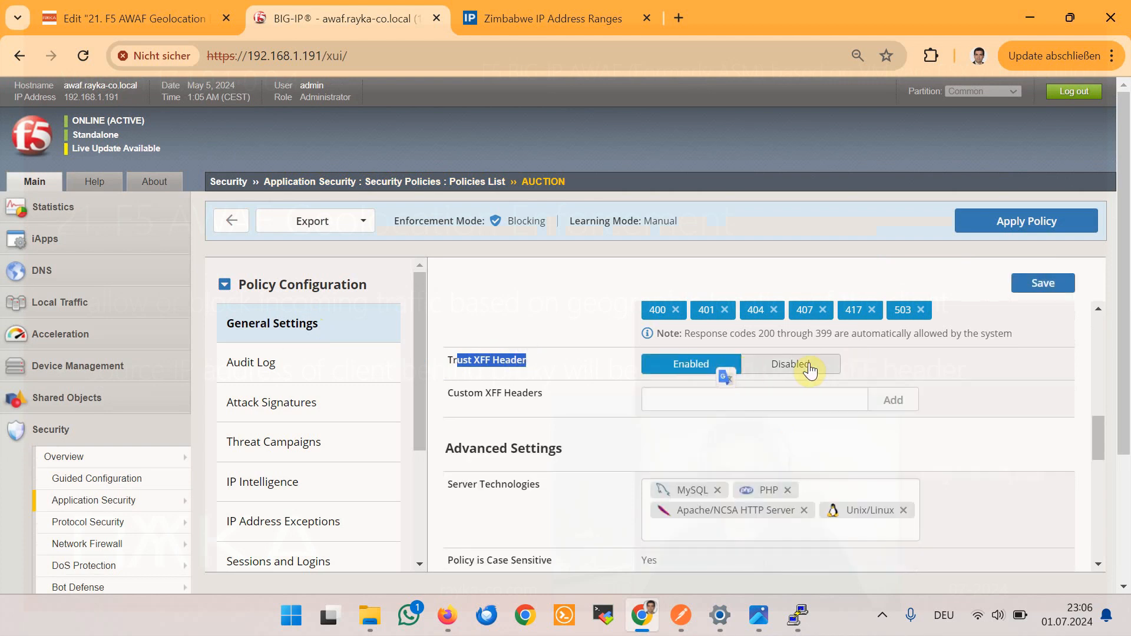
pyautogui.scroll(-3, 895, 376)
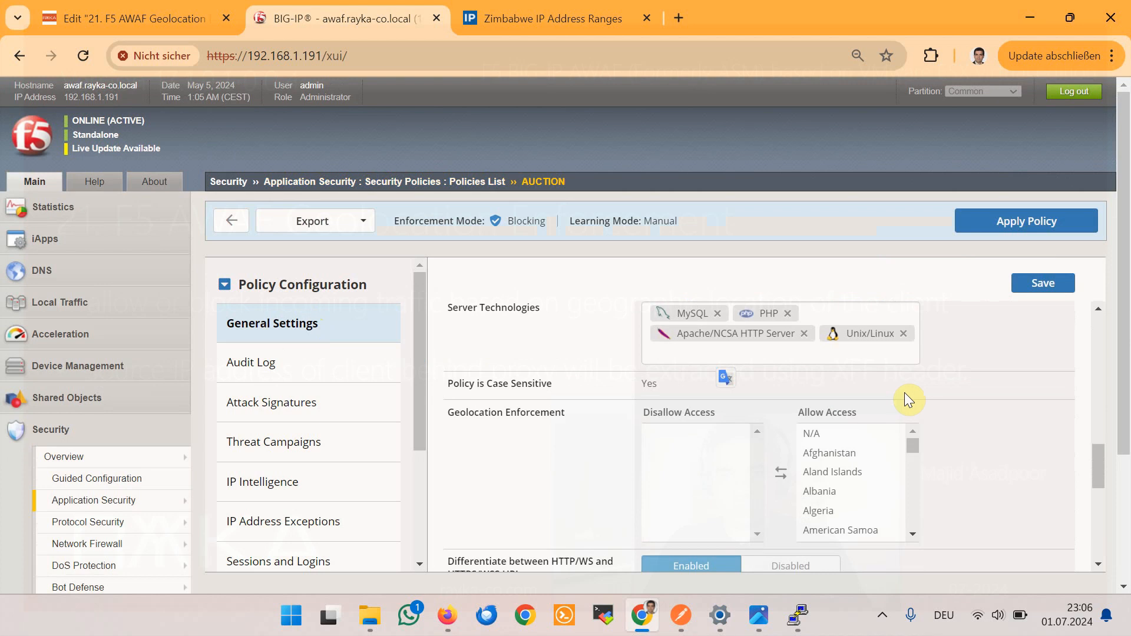
# Move Zimbabwe from the allowed to the disallowed countries in the AUCTION policy's Geolocation Enforcement setting.
pyautogui.moveTo(453, 413); pyautogui.dragTo(549, 412)
pyautogui.moveTo(918, 449); pyautogui.dragTo(917, 519)
pyautogui.click(825, 532)
pyautogui.click(783, 481)
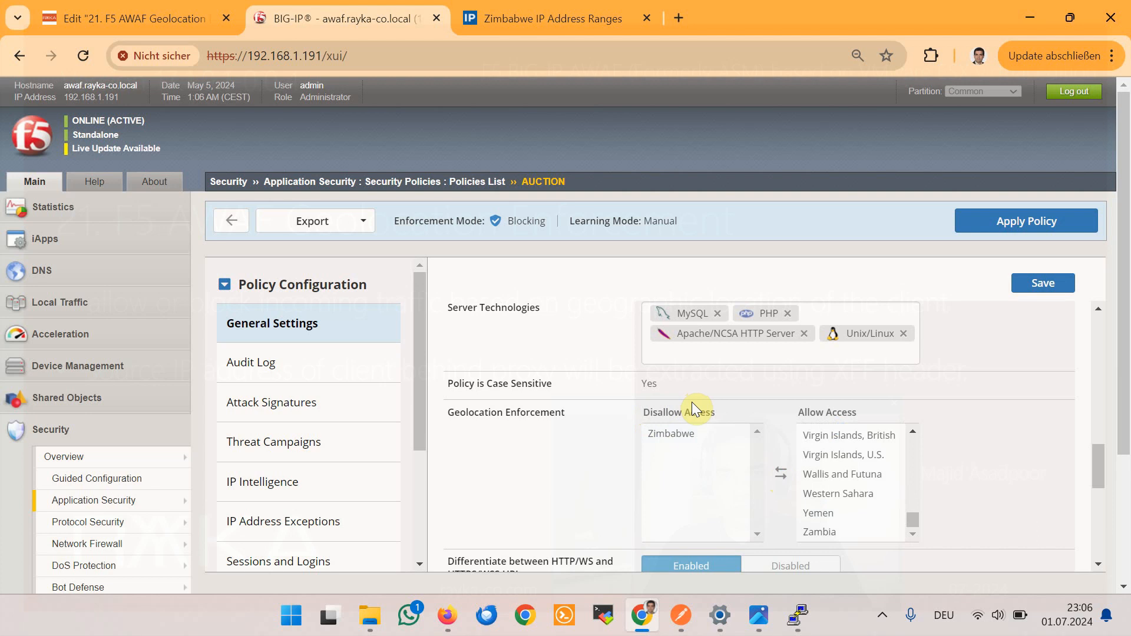
# Save the AUCTION policy's general settings and apply the policy changes.
pyautogui.scroll(-1, 705, 418)
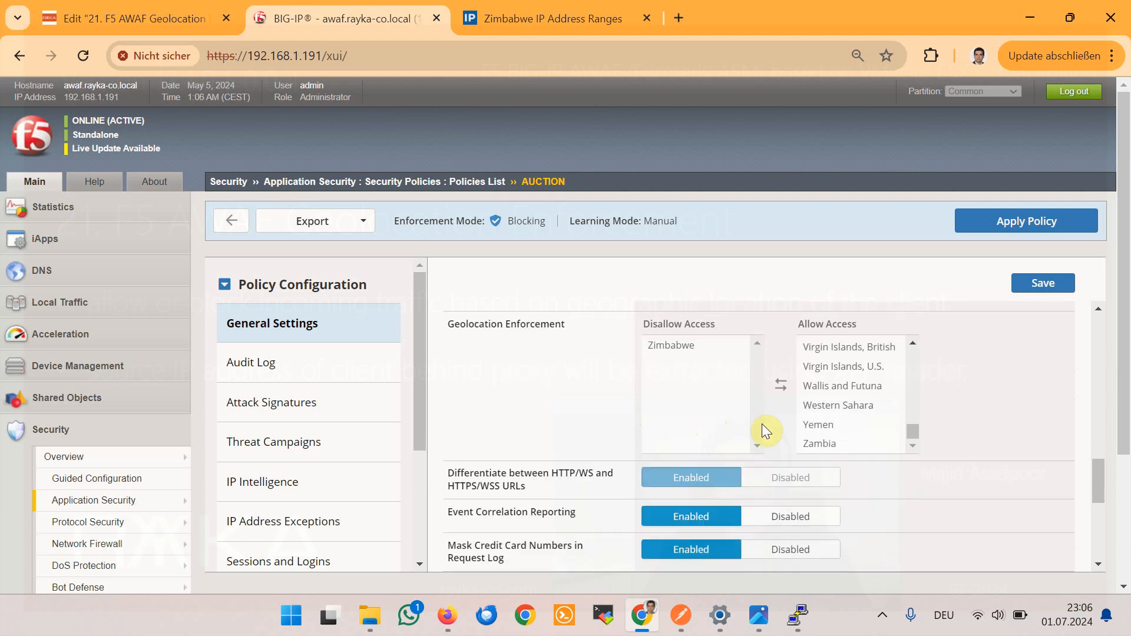
pyautogui.click(1053, 282)
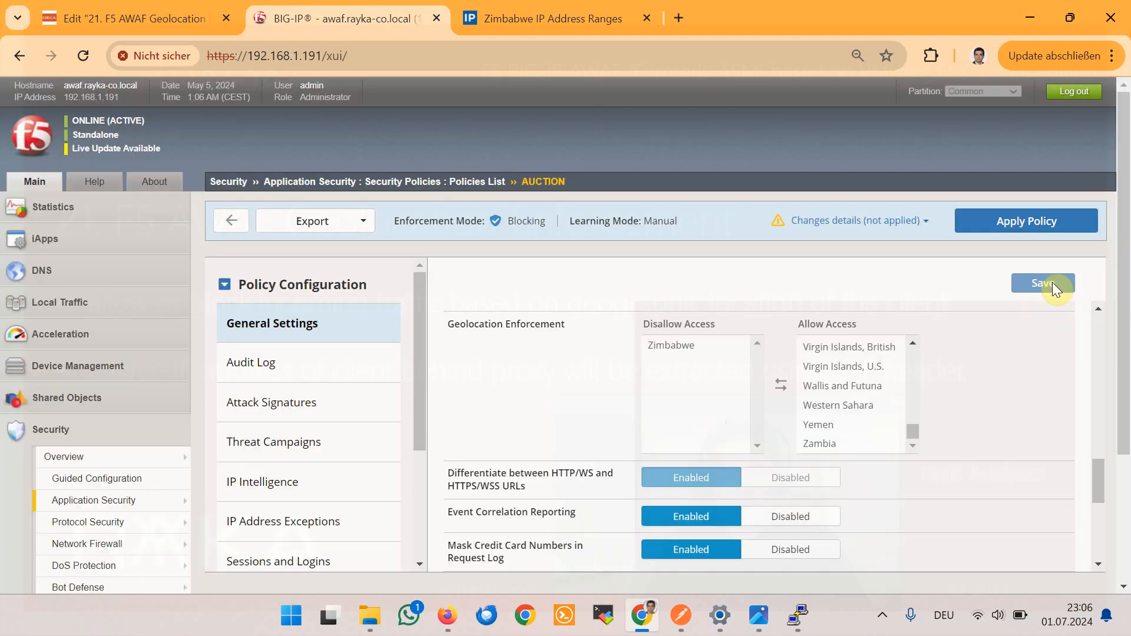
pyautogui.click(1042, 221)
pyautogui.click(734, 420)
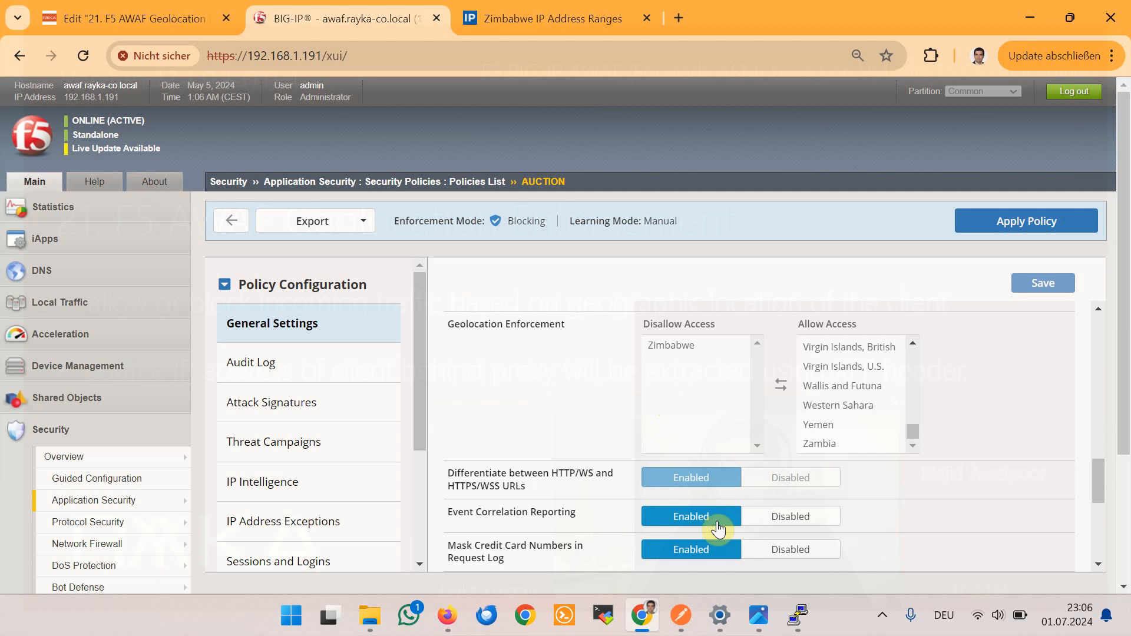
pyautogui.click(682, 615)
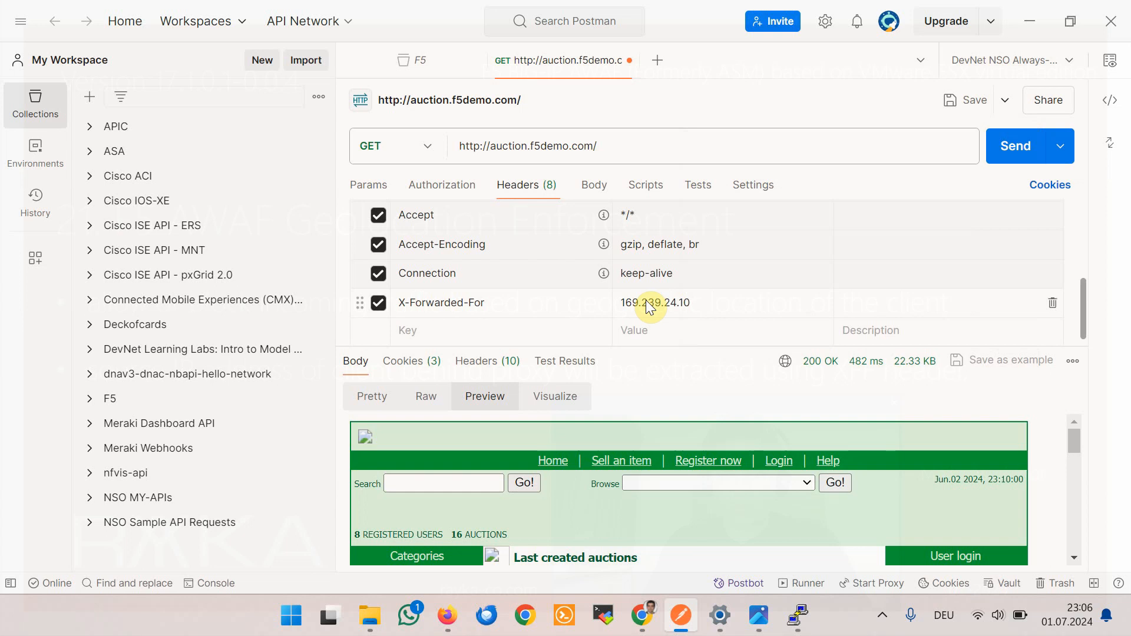
pyautogui.click(1012, 150)
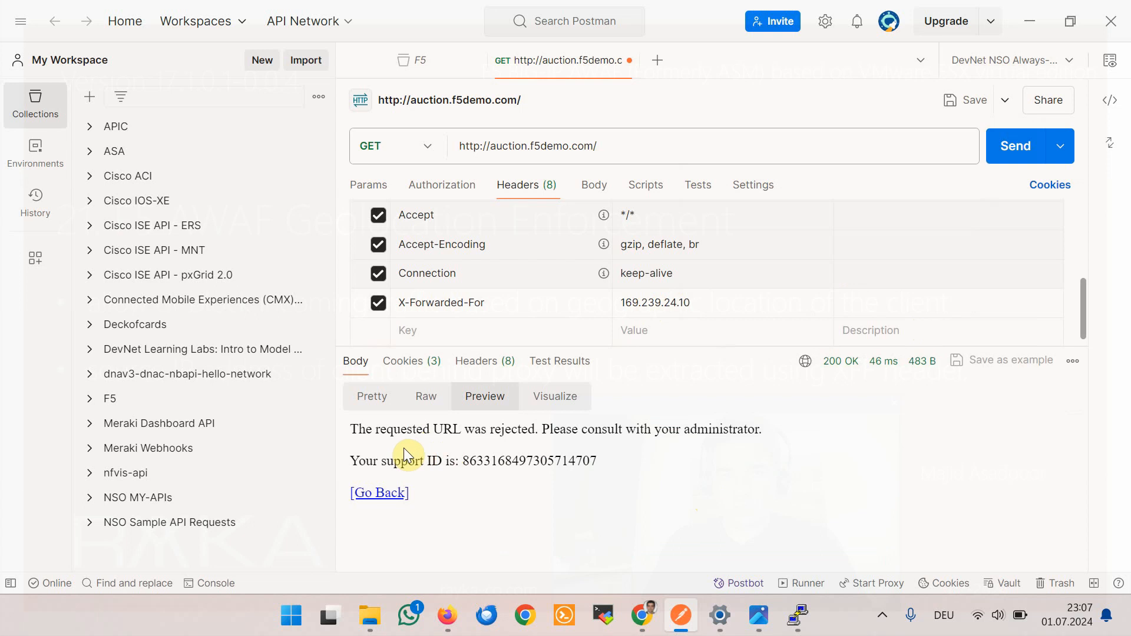
pyautogui.moveTo(464, 429); pyautogui.dragTo(547, 424)
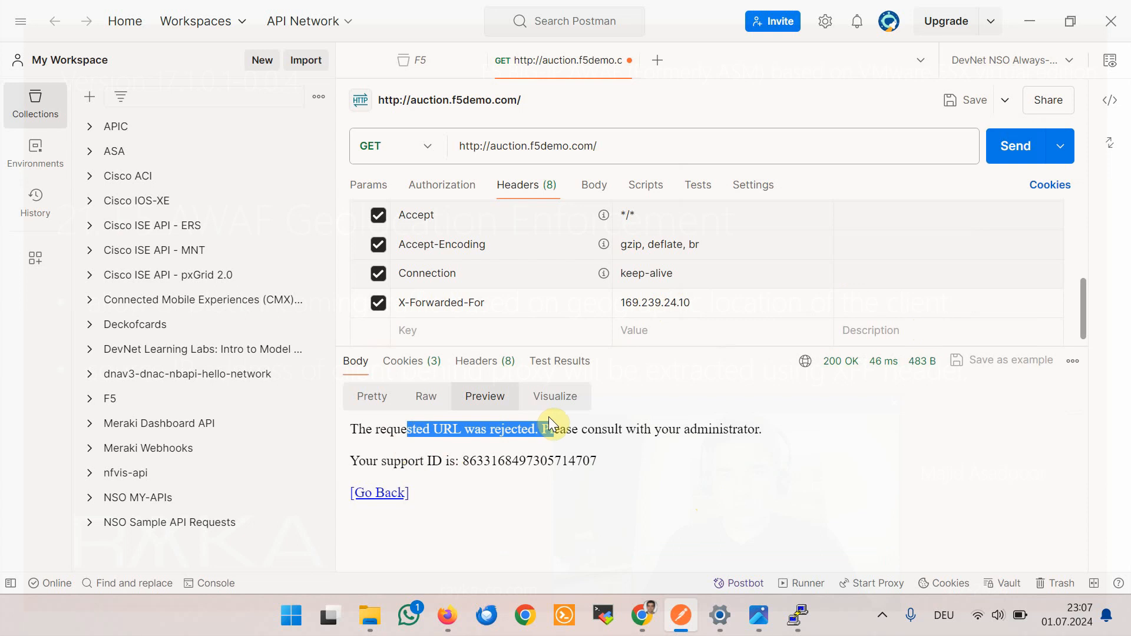
# Switch back to BIG-IP in Chrome and open the application requests event log.
pyautogui.click(628, 601)
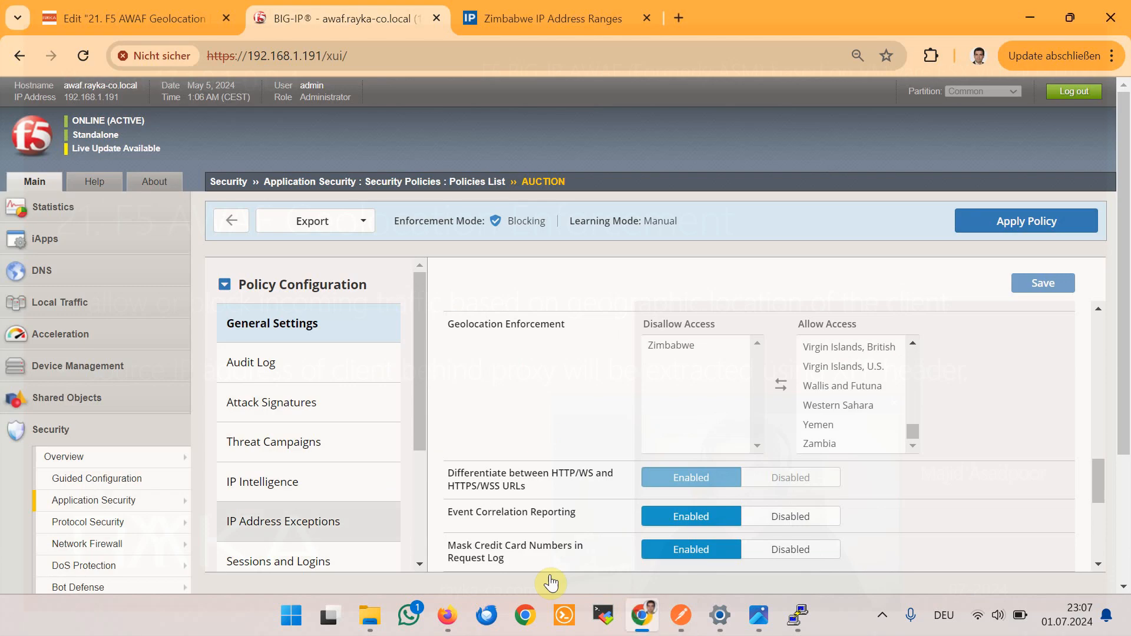
pyautogui.scroll(-3, 44, 537)
pyautogui.moveTo(116, 437)
pyautogui.moveTo(265, 433)
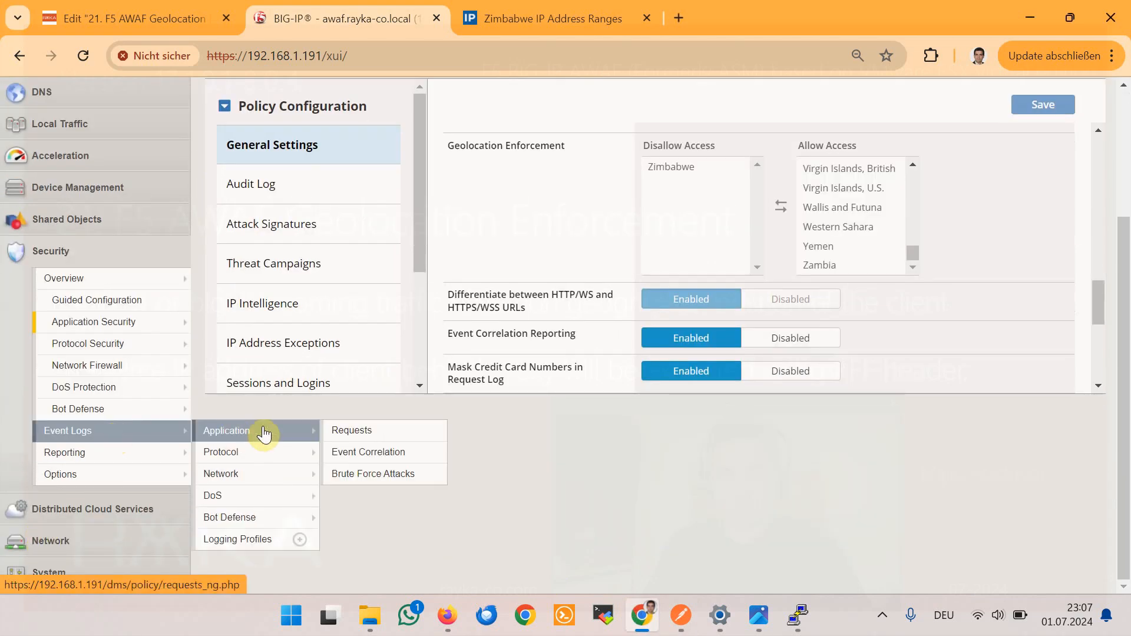
pyautogui.click(360, 429)
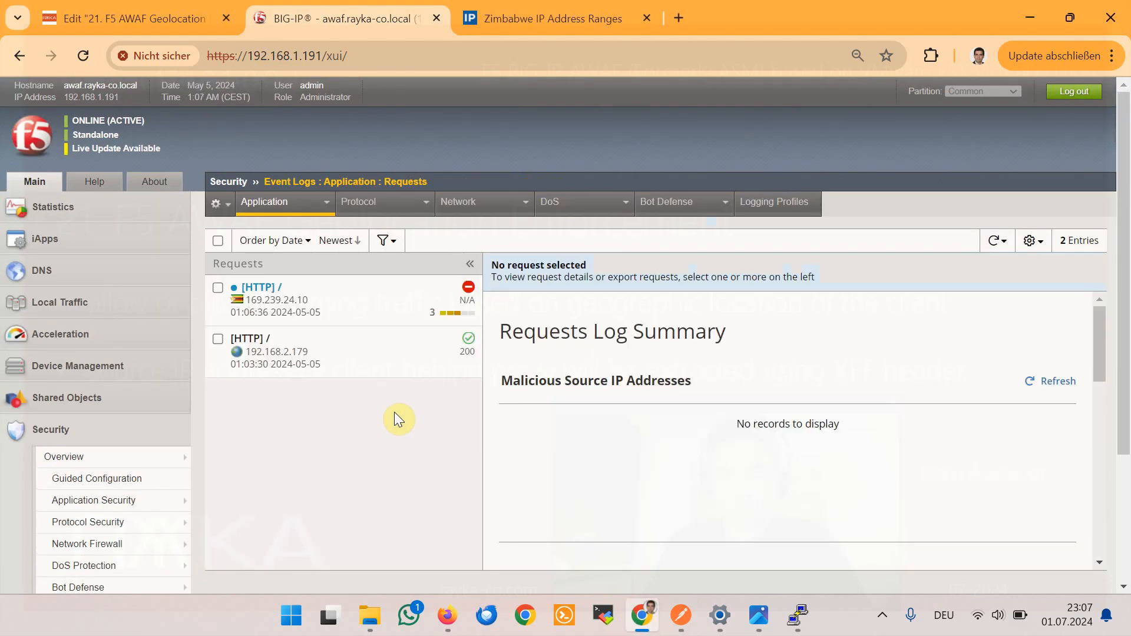
# Open the newest logged request and examine its triggered violation, geolocation and source IP address.
pyautogui.click(350, 306)
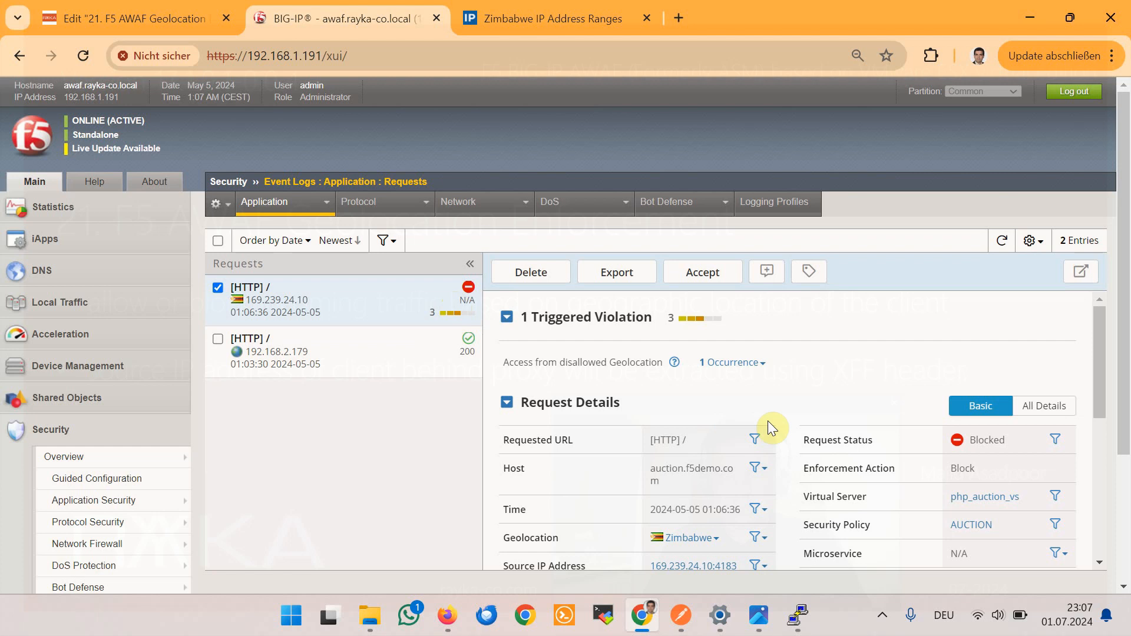
pyautogui.scroll(-3, 811, 406)
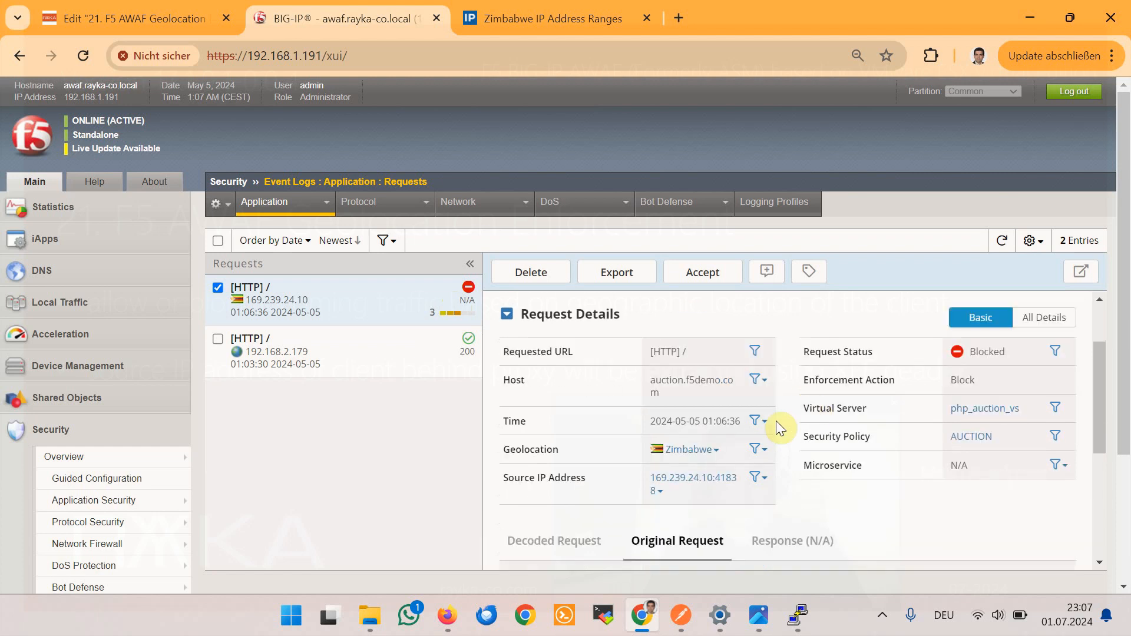